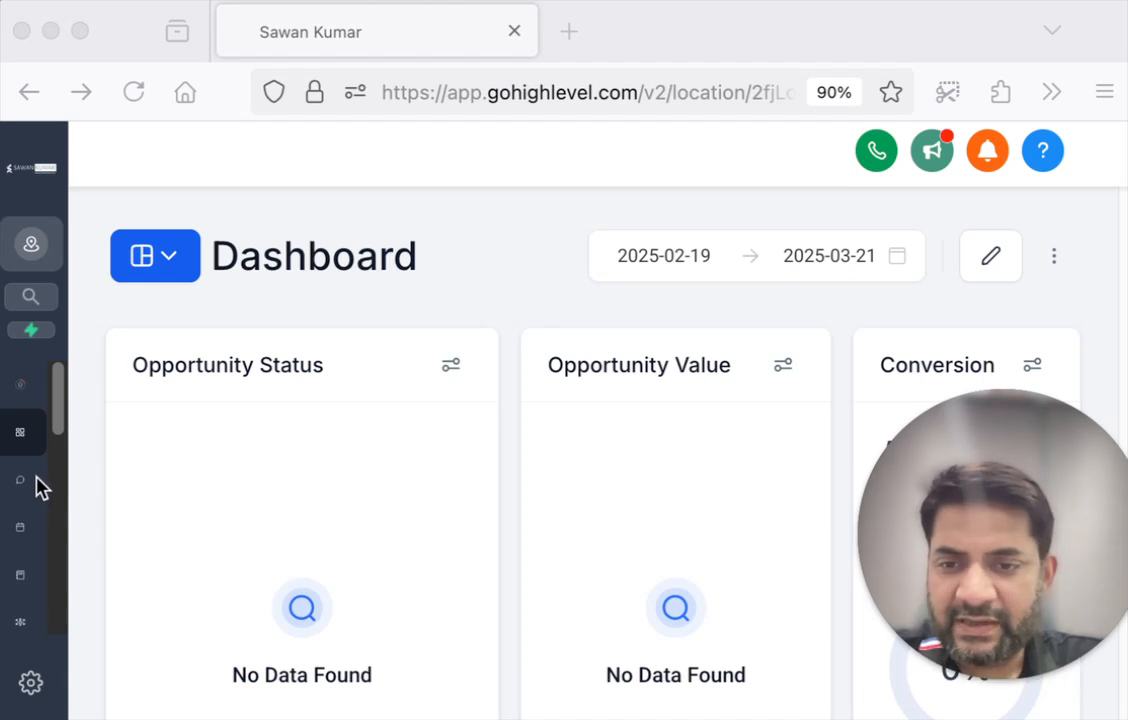
Step: Open the opportunities board and check which pipelines are available to choose from
click(22, 487)
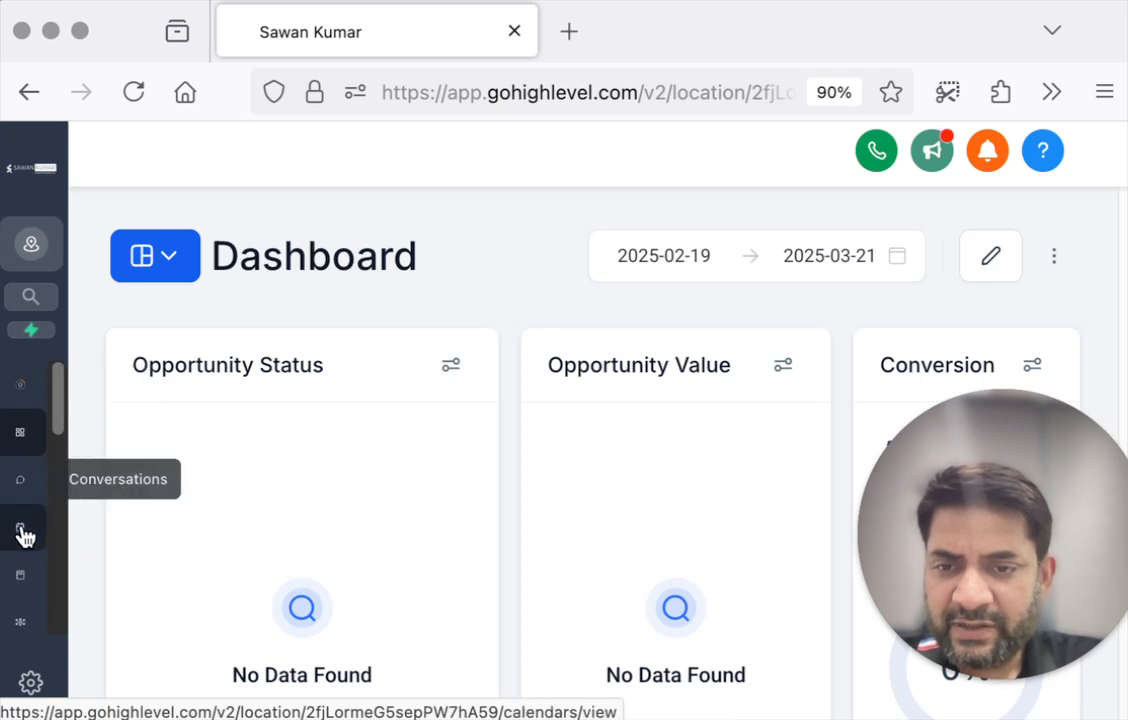
scroll(25, 510, down, 2)
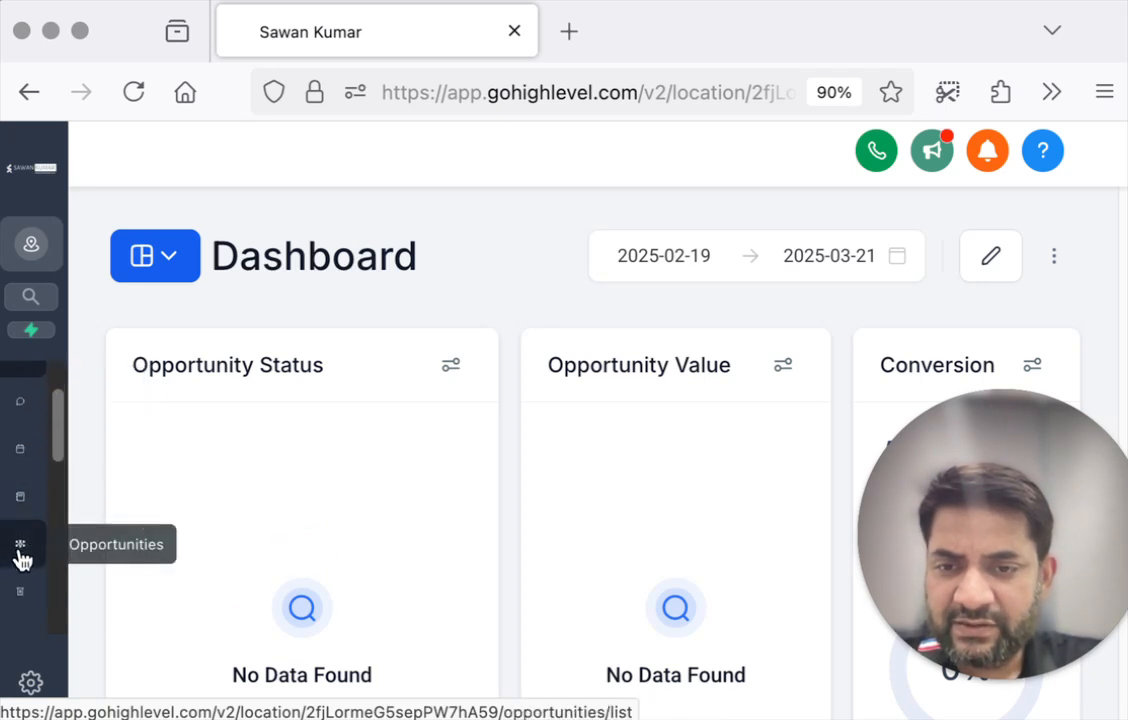
click(20, 534)
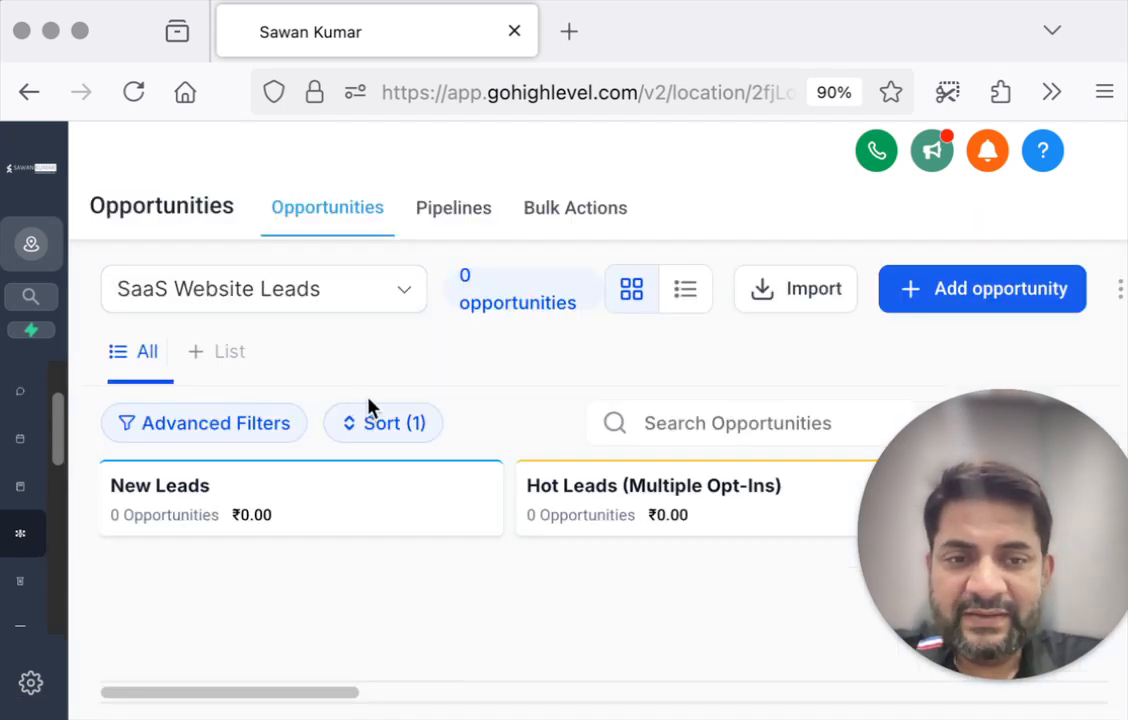
click(316, 306)
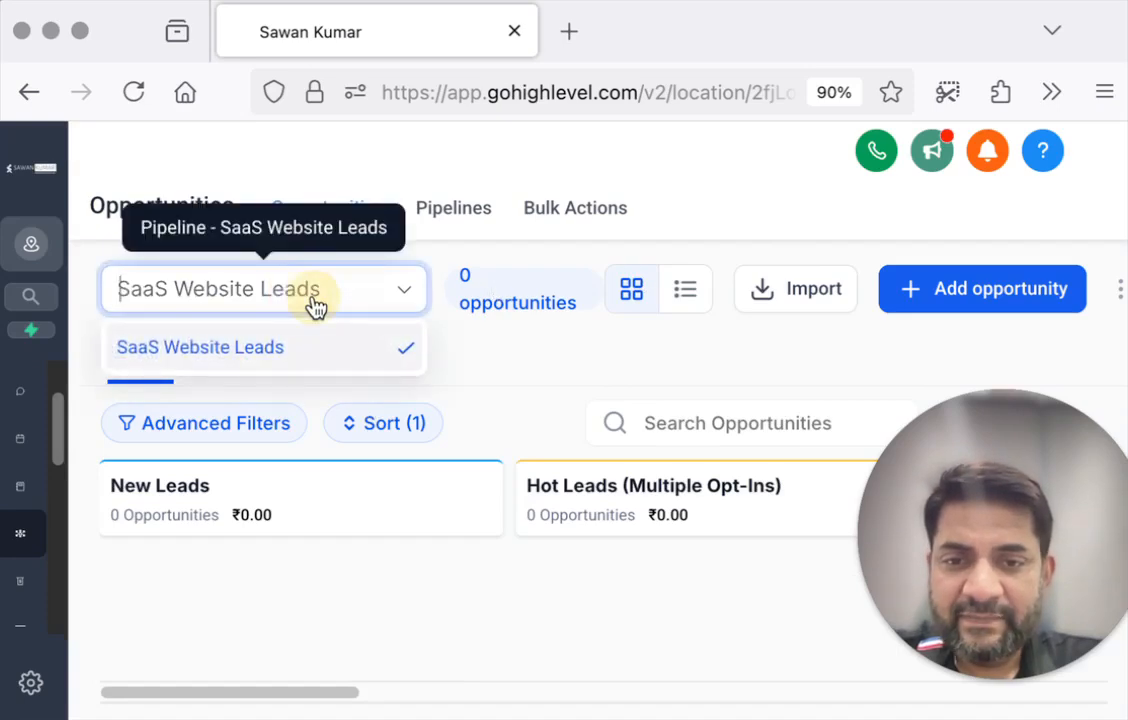
click(960, 298)
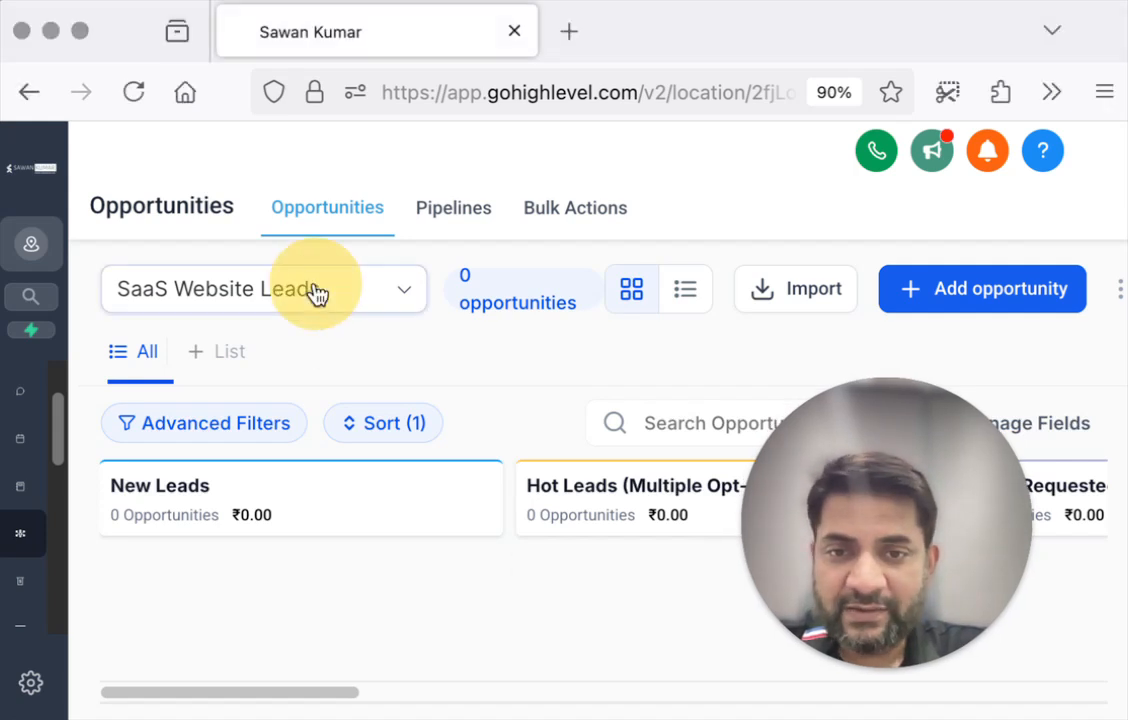
Step: Start a new opportunity pipeline and name it "Real Estate Leads"
click(440, 214)
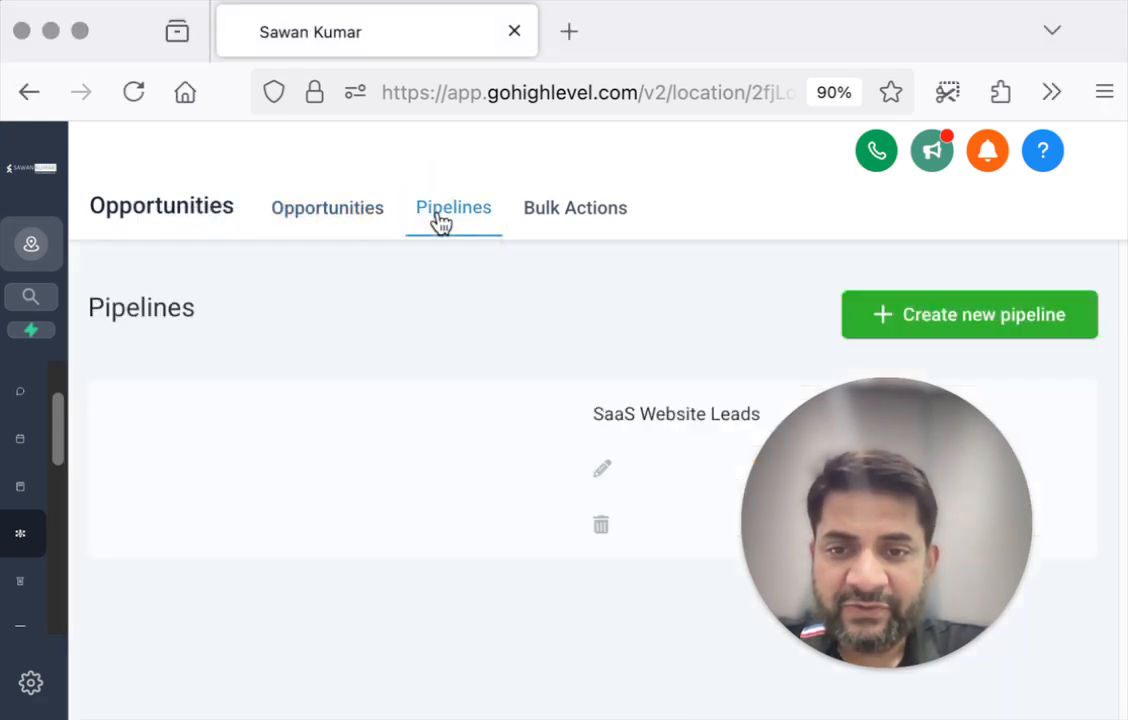
click(909, 317)
text(Real Estate Leads)
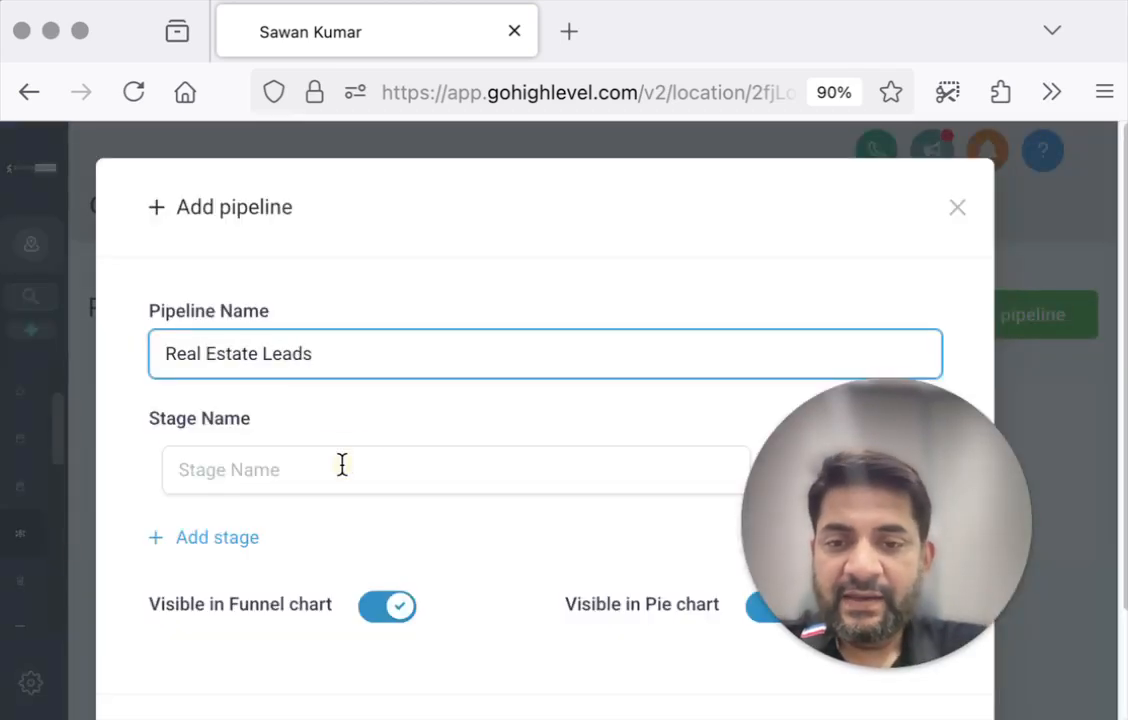
Step: Enter New Lead, Qualified and Appointment Scheduled as the first three stages of the new pipeline
click(342, 465)
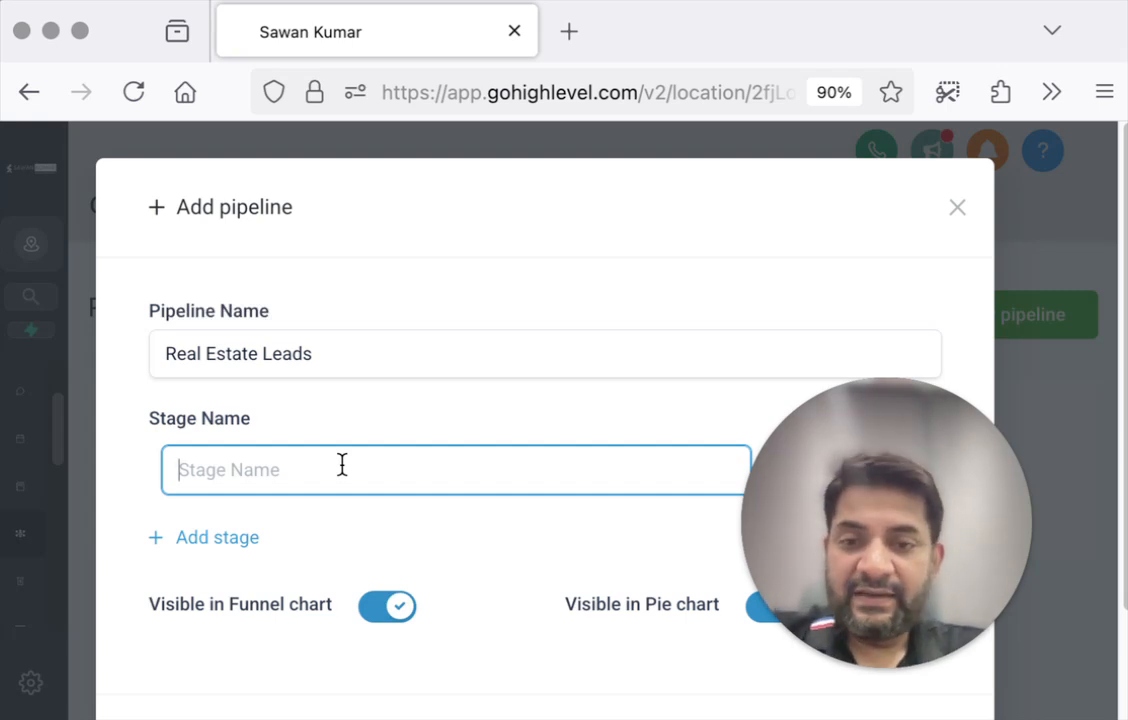
text(New Lead)
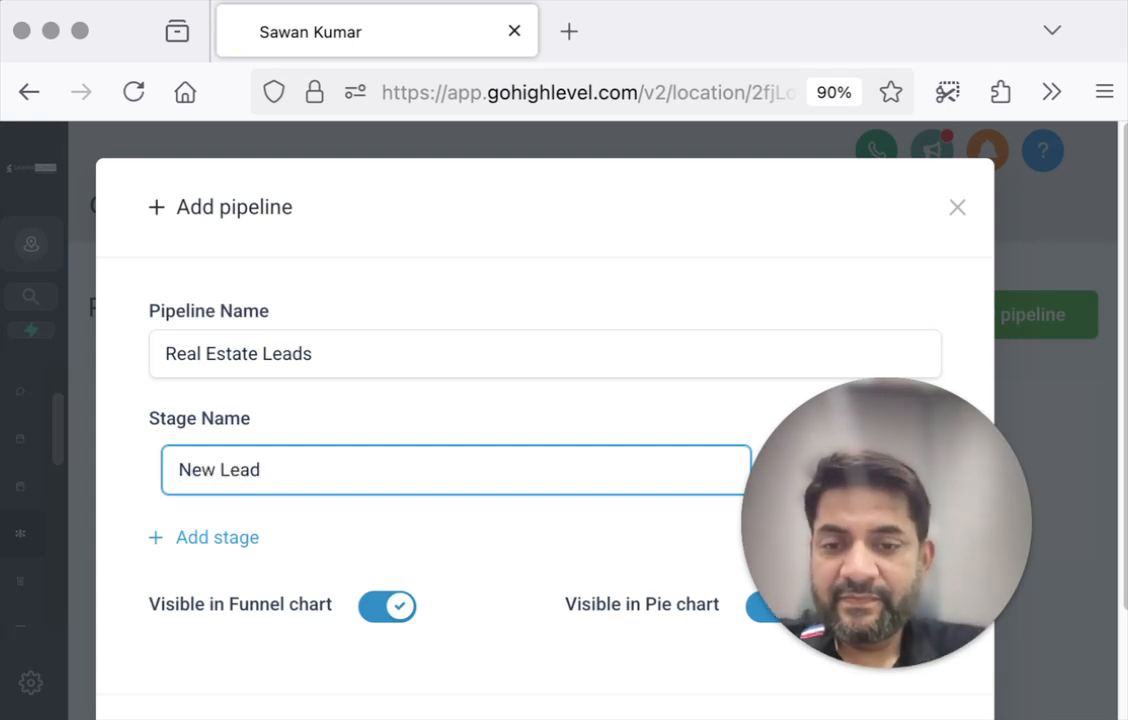
click(228, 541)
text(Qualified)
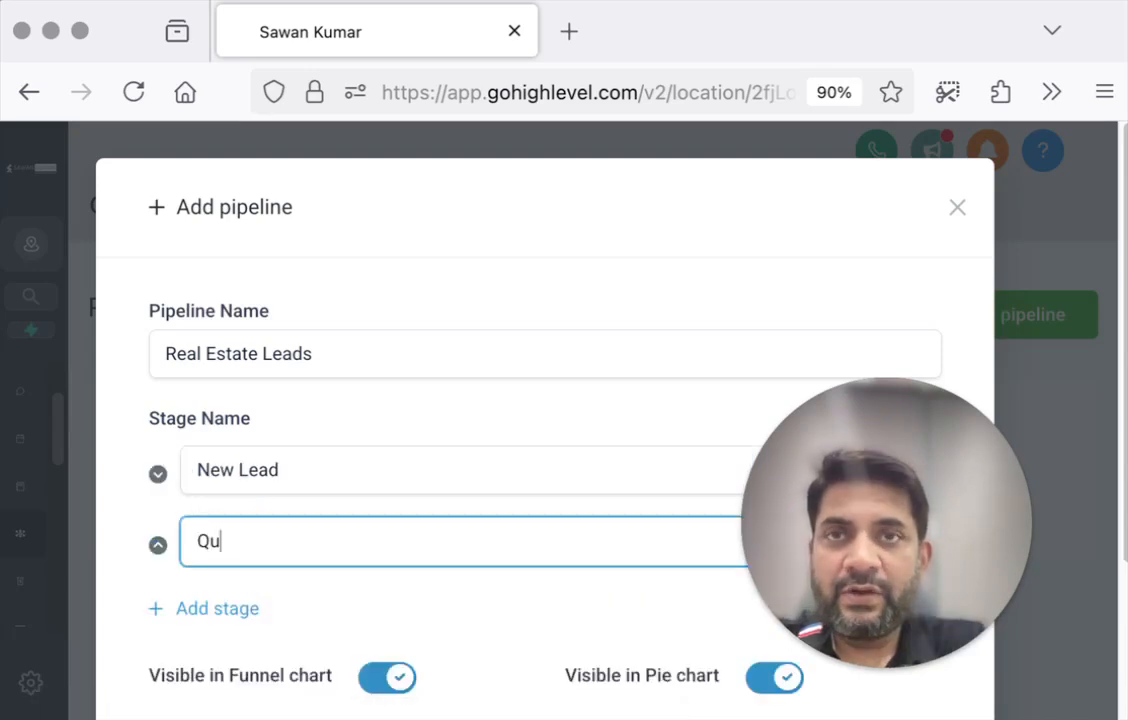
click(222, 612)
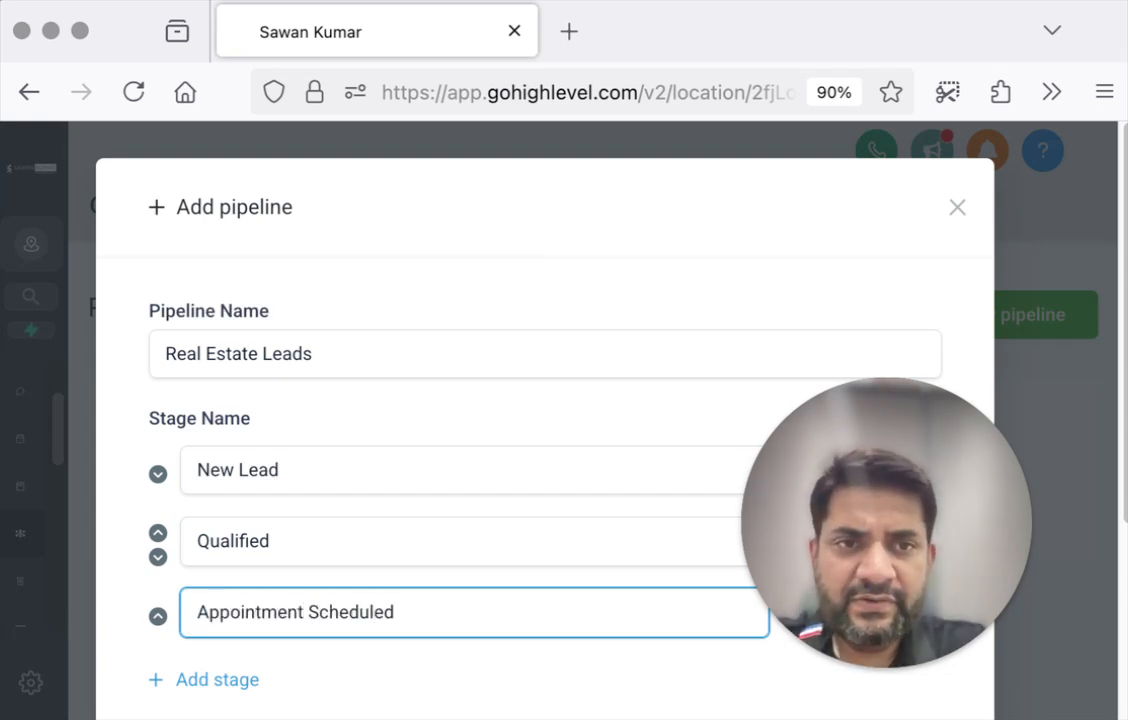
Step: Add the stages Property Viewing and Negotiation below Appointment Scheduled
click(222, 680)
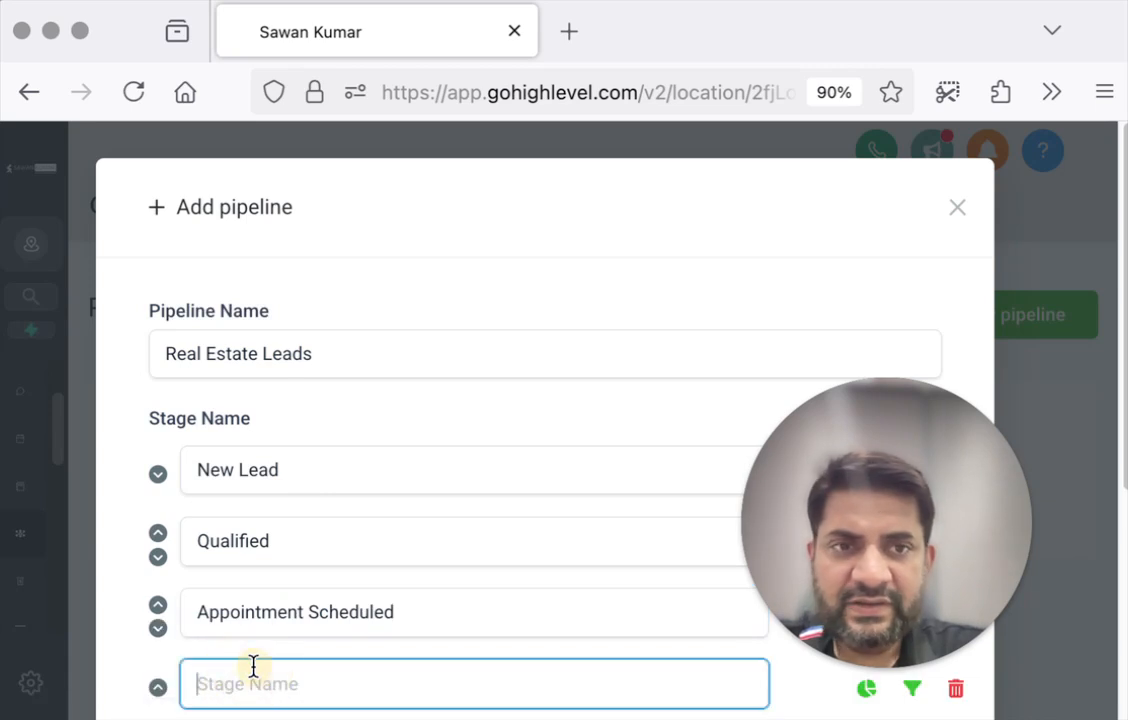
text(Property Viewing)
scroll(229, 624, down, 4)
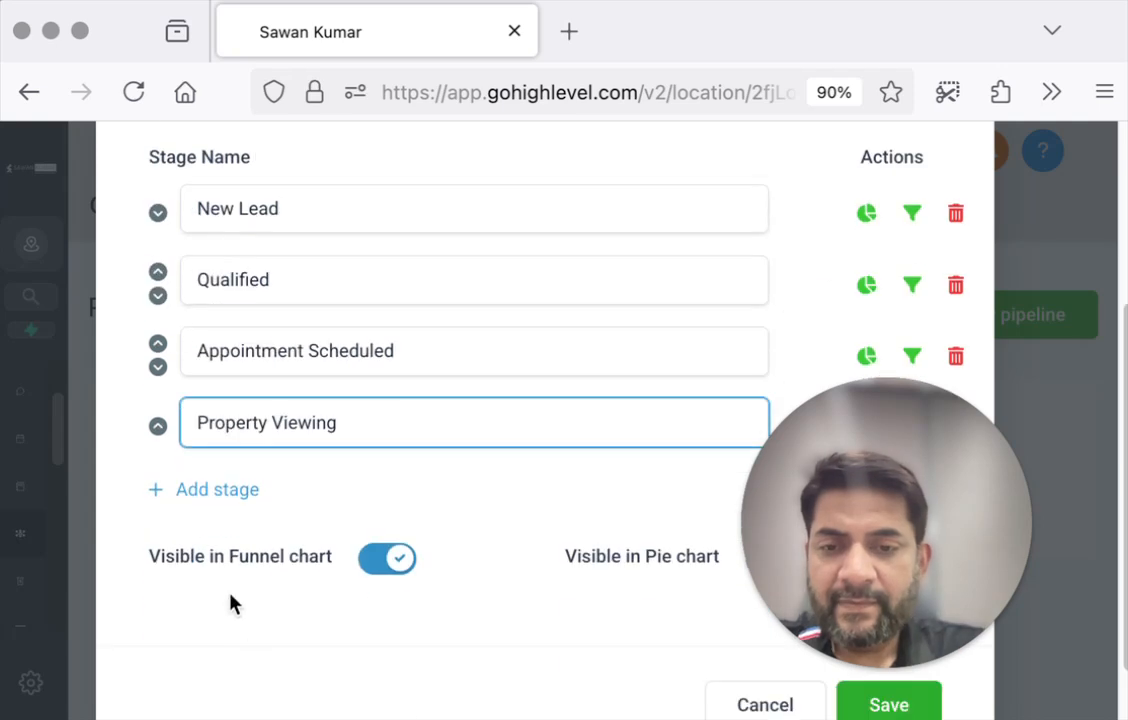
click(237, 482)
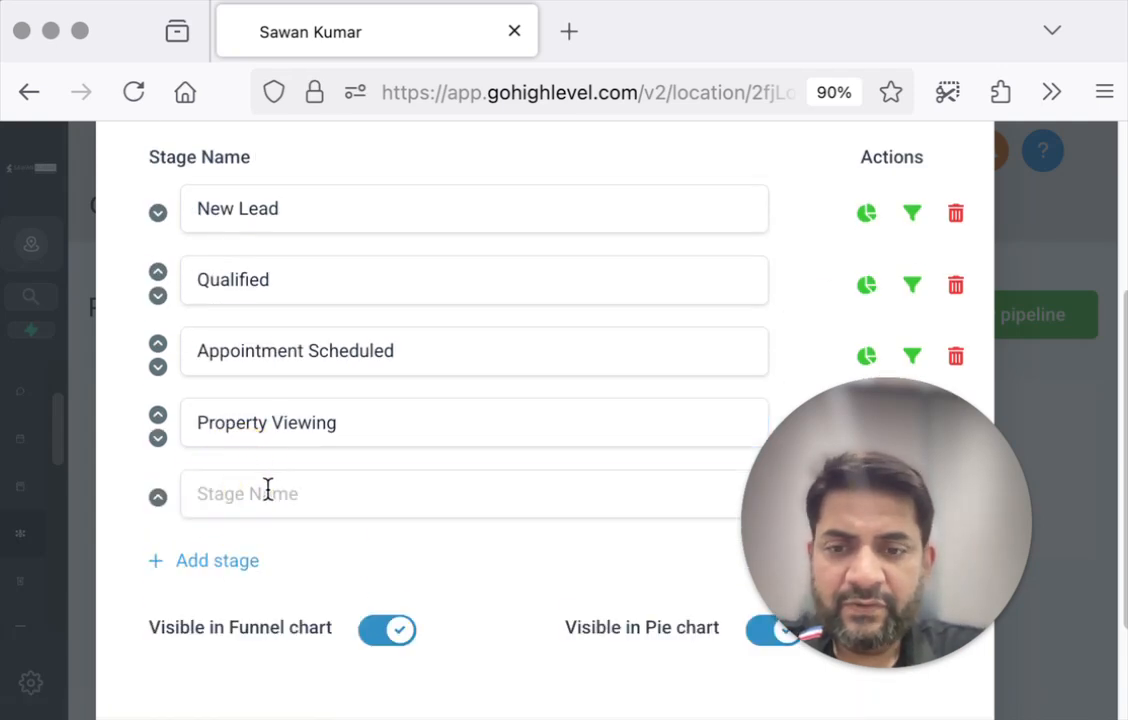
click(267, 490)
text(Neo)
key(BackSpace)
text(goti)
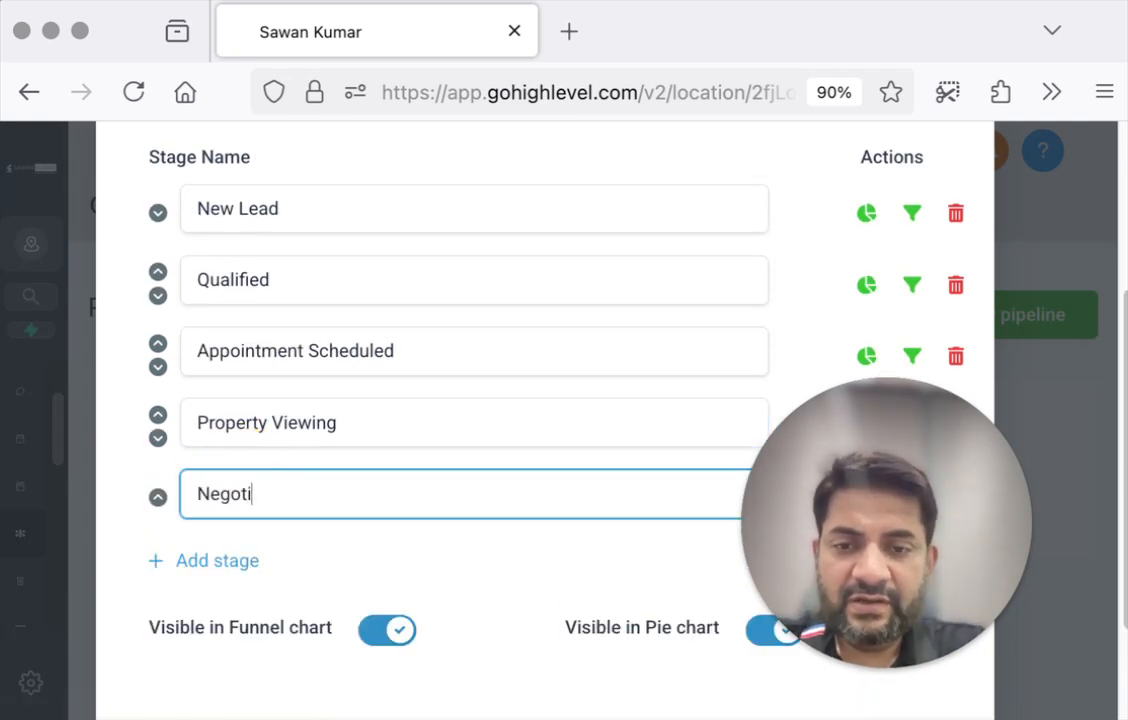
text(ation C)
key(BackSpace)
key(BackSpace)
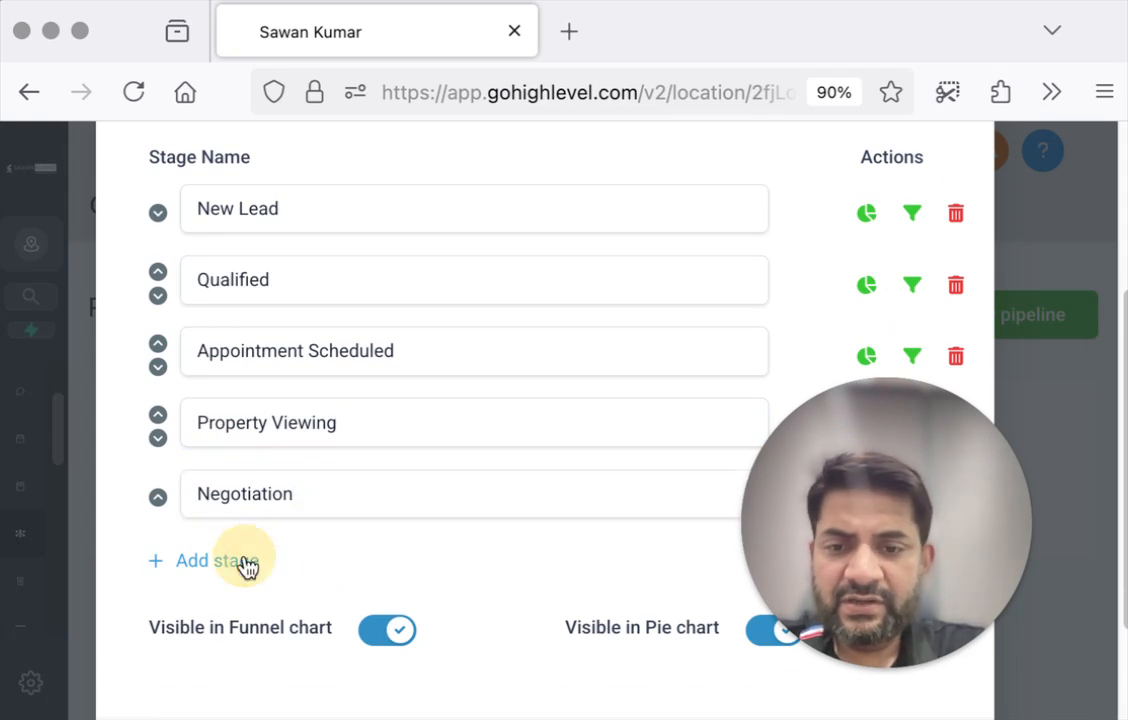
Step: Add the final stages Closed and Follow up, and save the Real Estate Leads pipeline
click(244, 562)
text(Closed)
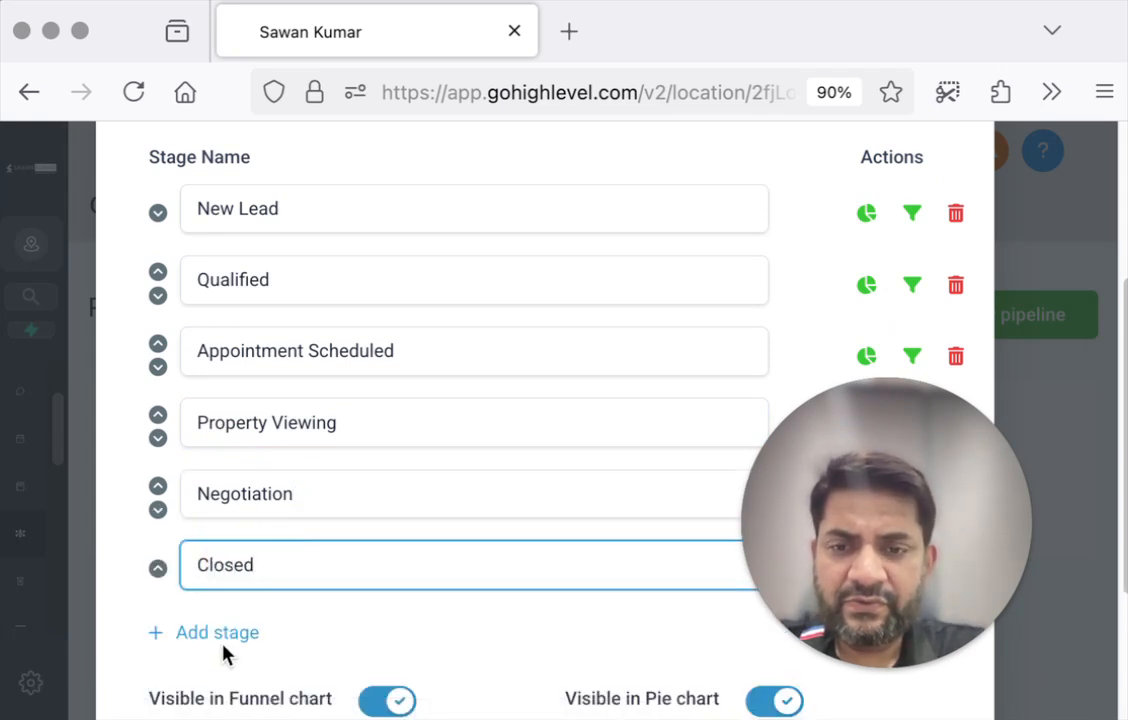
click(220, 634)
text(Foll)
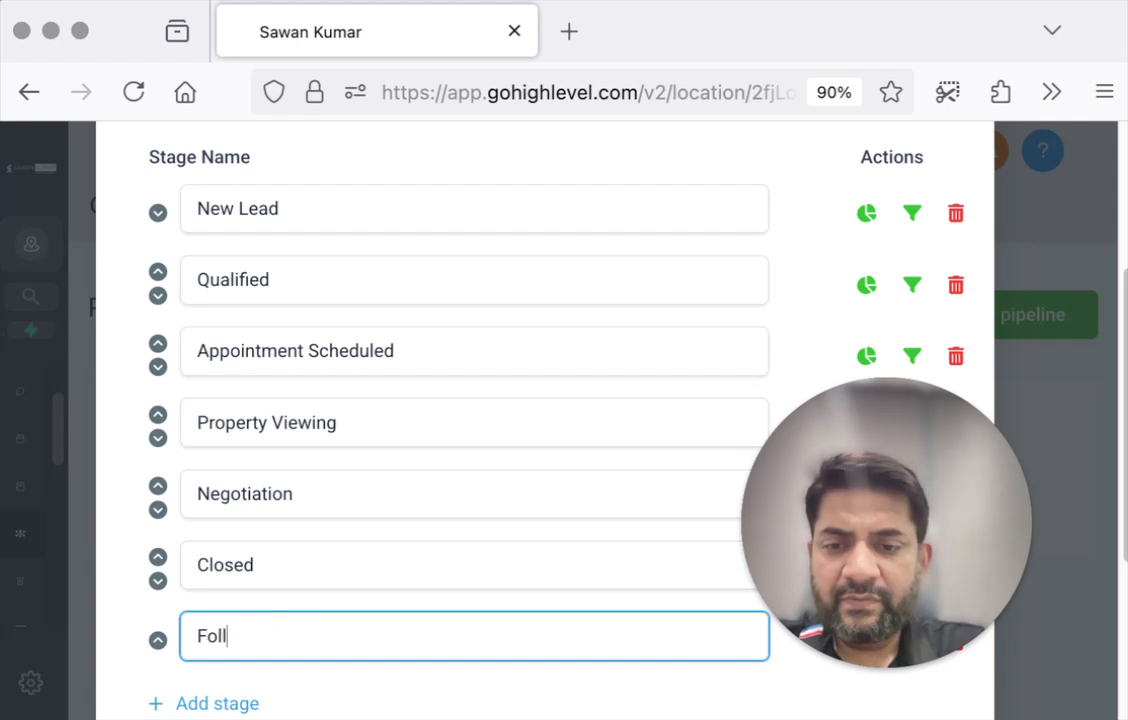
text(ow up)
scroll(451, 541, down, 3)
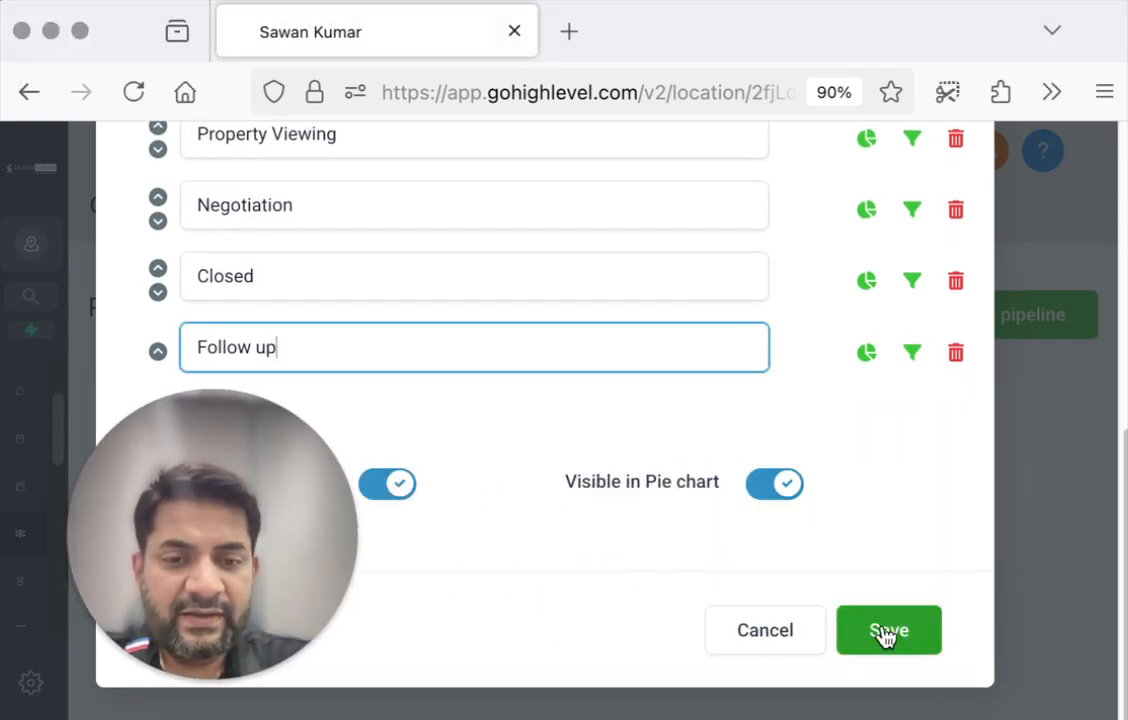
click(885, 632)
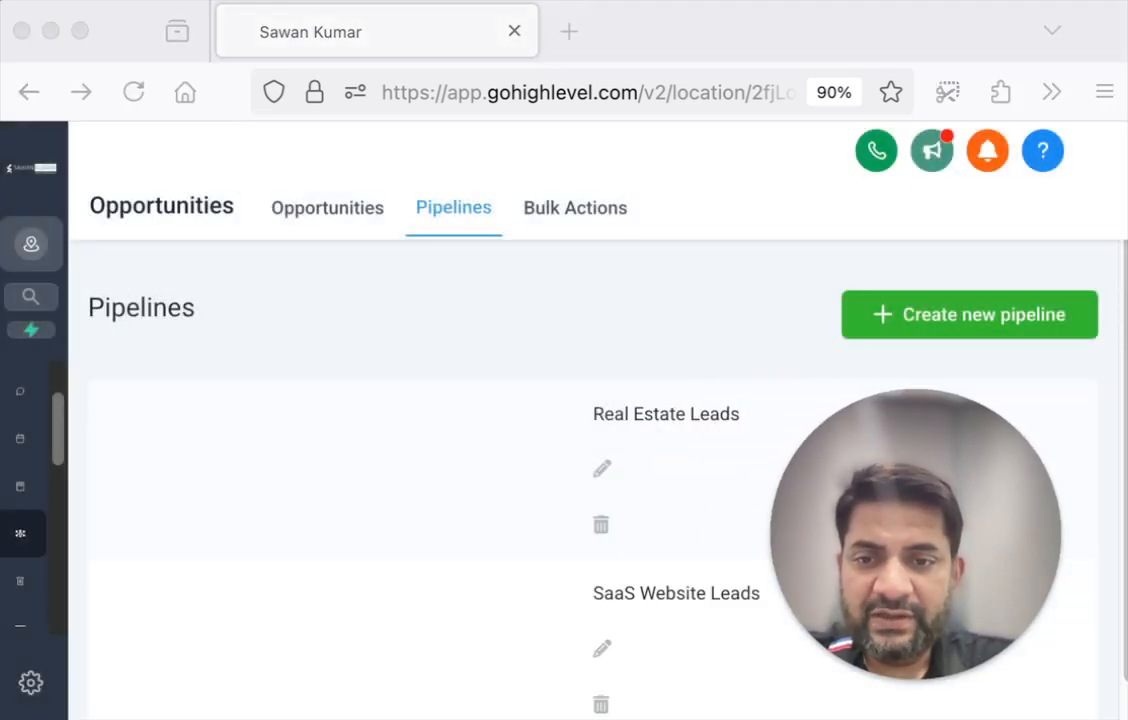
Step: Show the Real Estate Leads pipeline on the opportunities board
click(303, 216)
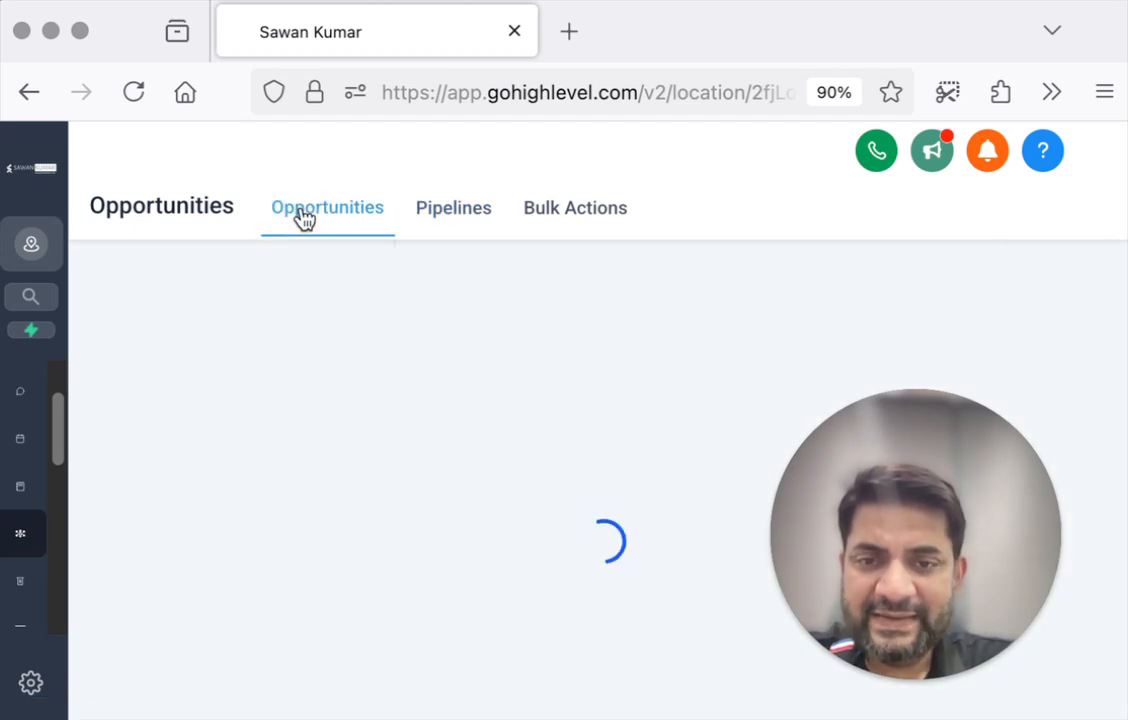
click(272, 288)
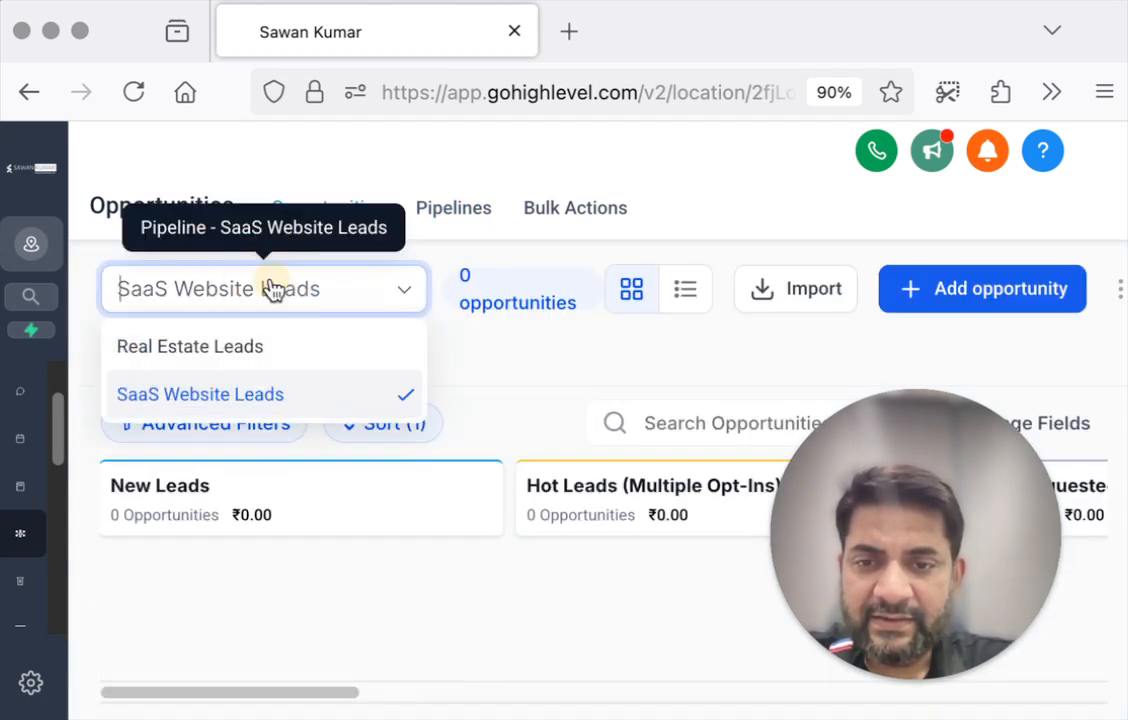
click(249, 352)
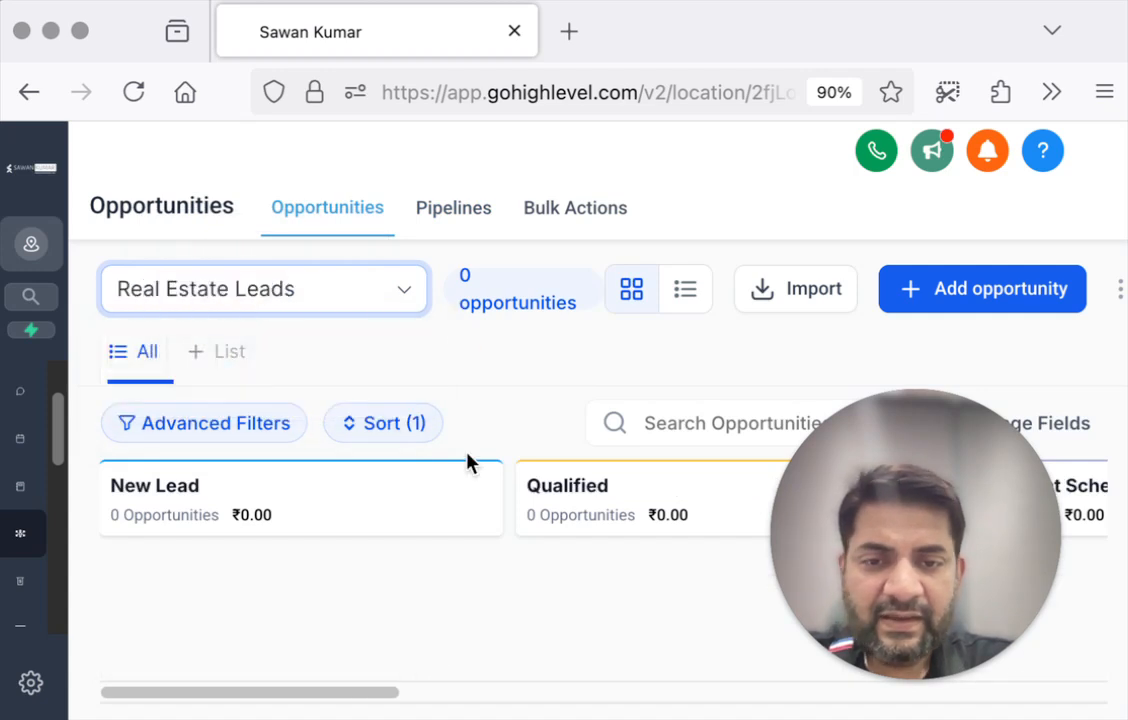
Step: Look through all the stage columns of the Real Estate Leads pipeline
scroll(463, 493, right, 5)
scroll(463, 493, right, 10)
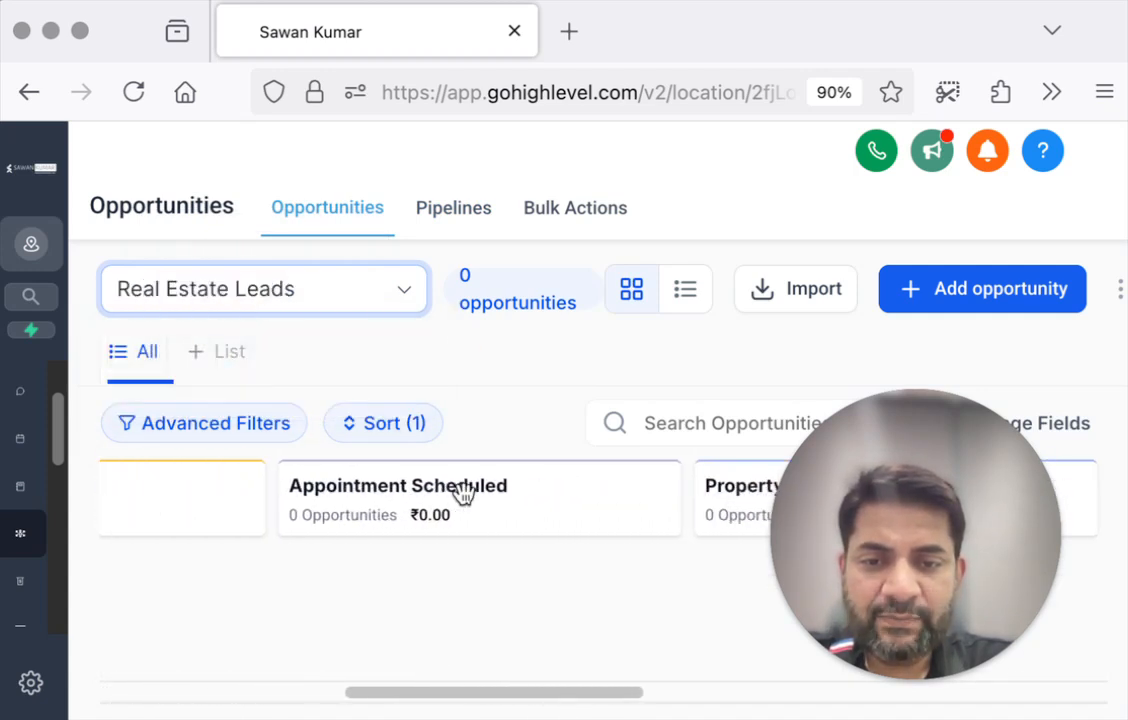
scroll(463, 493, right, 8)
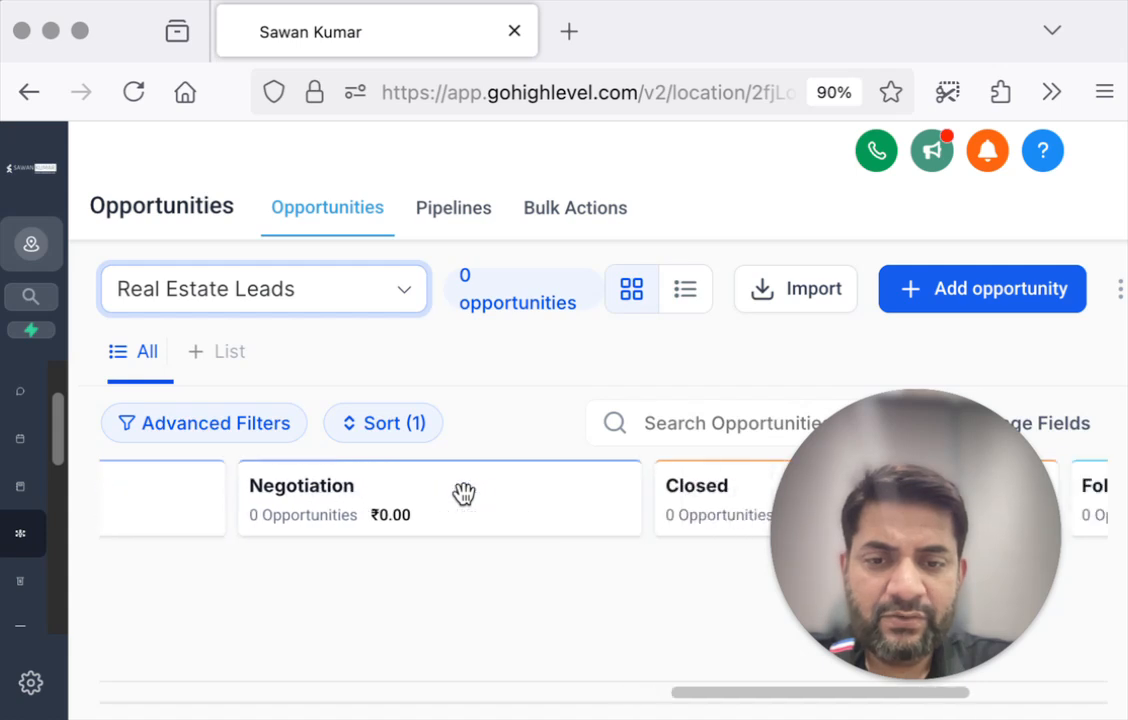
click(985, 518)
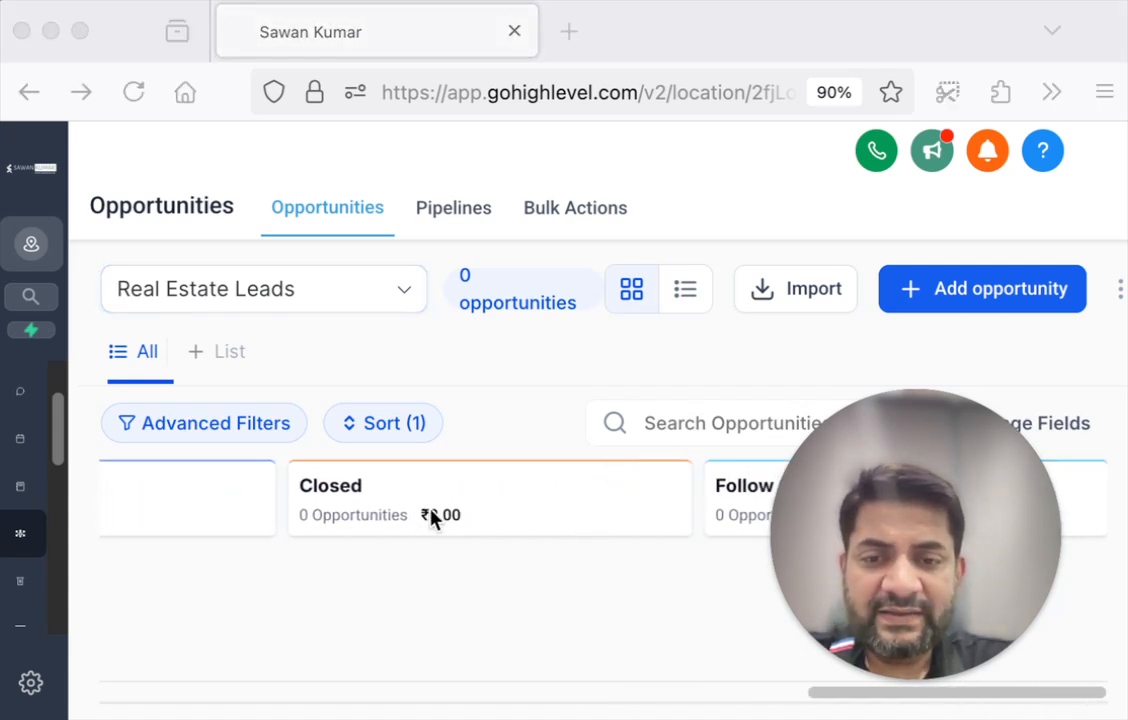
scroll(433, 518, left, 10)
scroll(433, 518, left, 2)
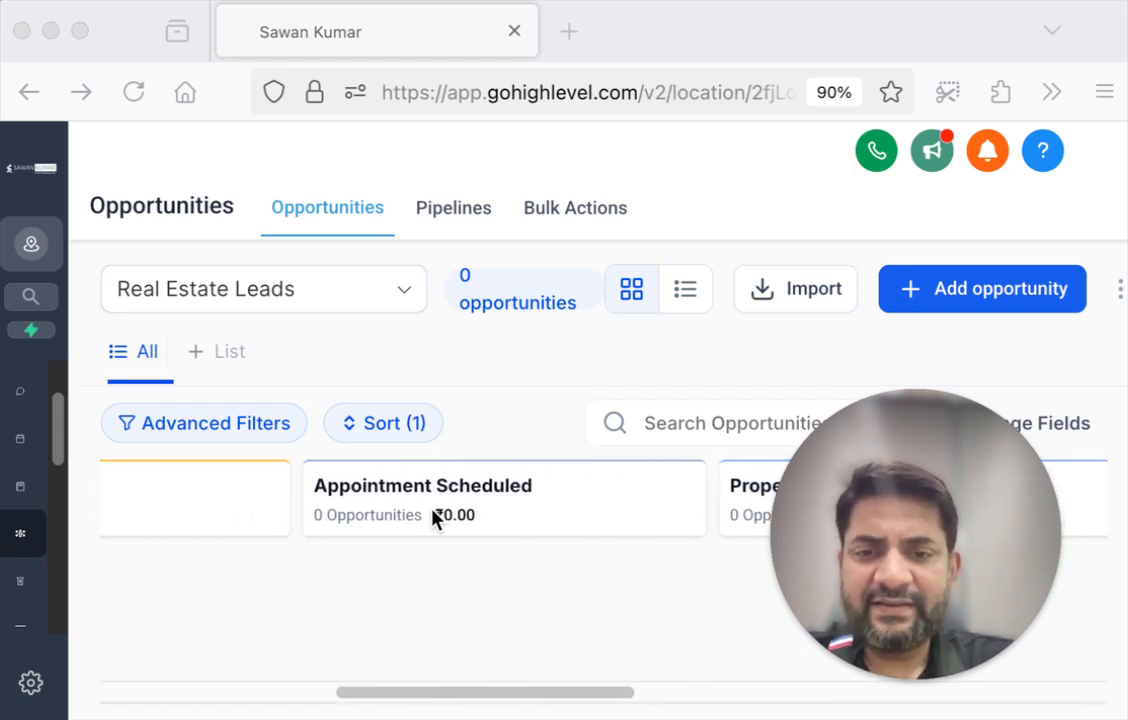
scroll(433, 518, left, 5)
scroll(433, 518, left, 3)
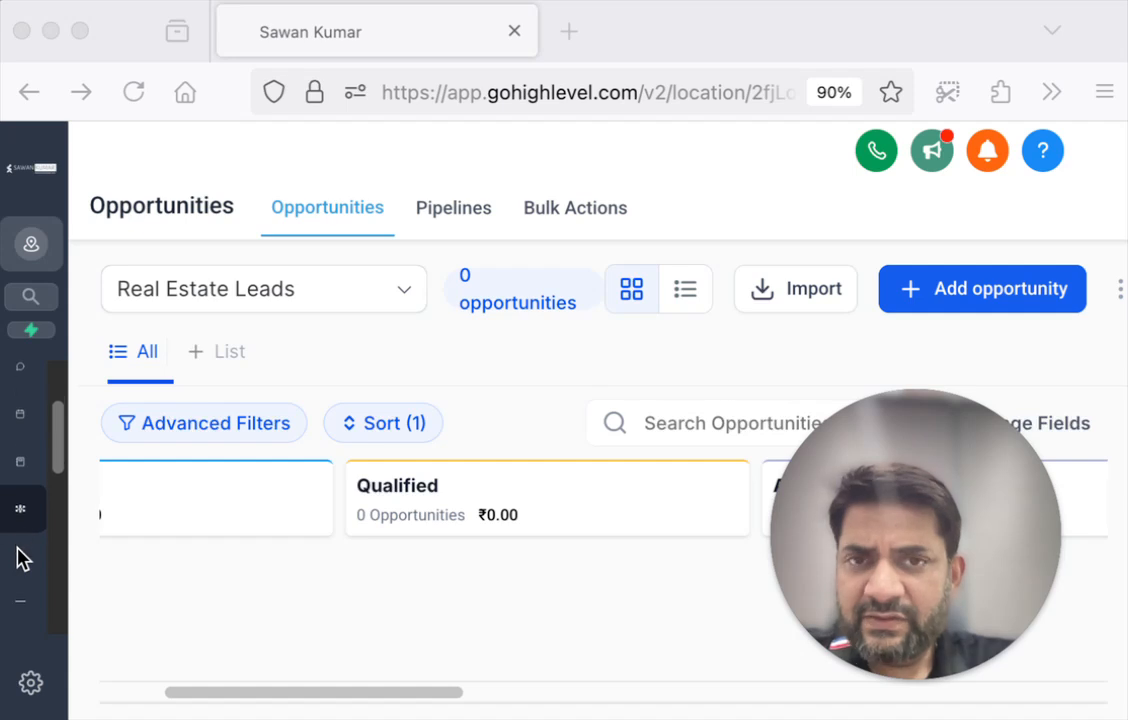
Step: Go to the funnels in Sites and start a new funnel from templates
scroll(20, 522, down, 2)
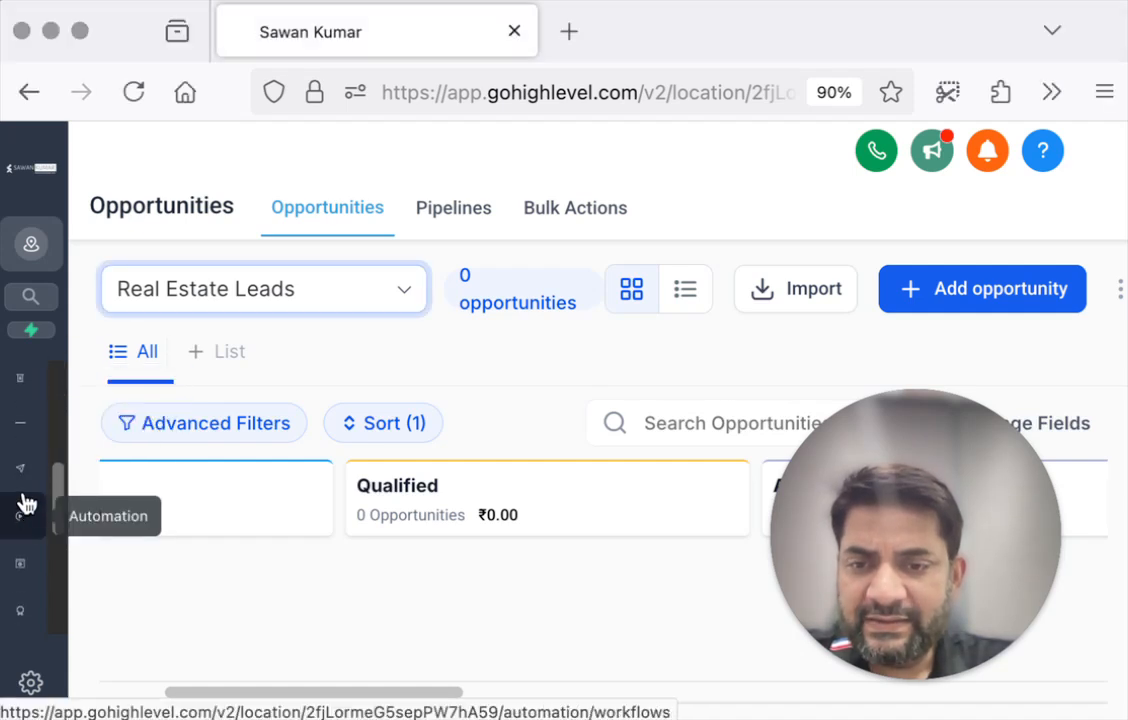
scroll(26, 503, down, 1)
click(22, 532)
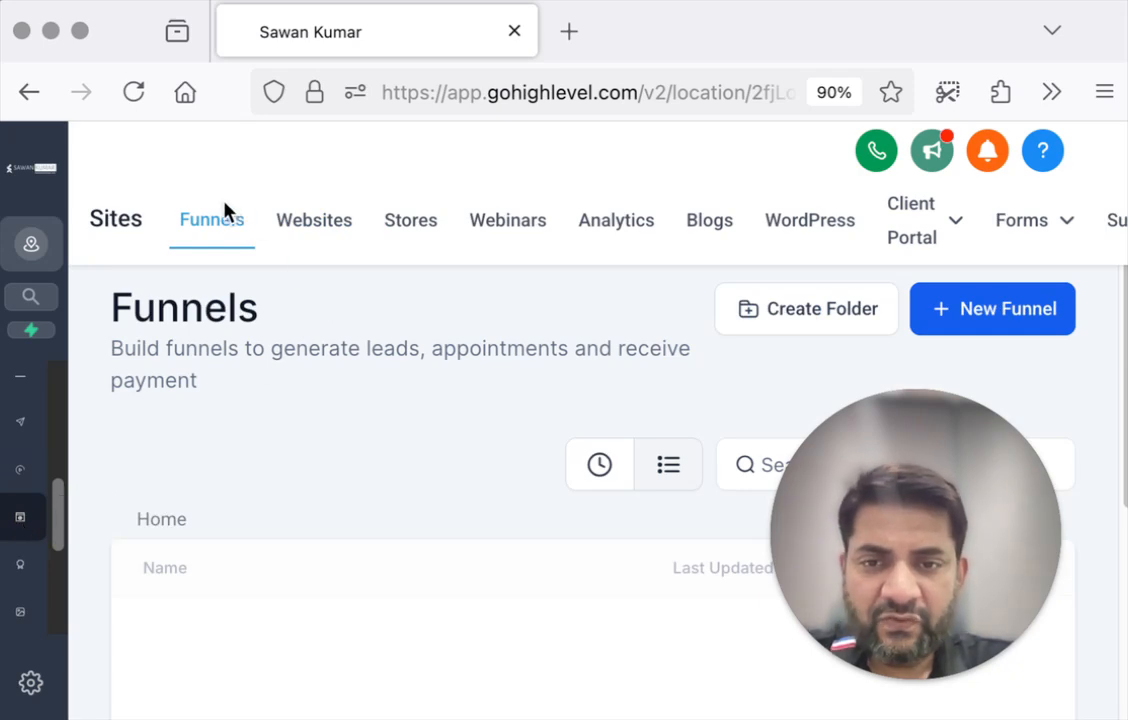
click(964, 320)
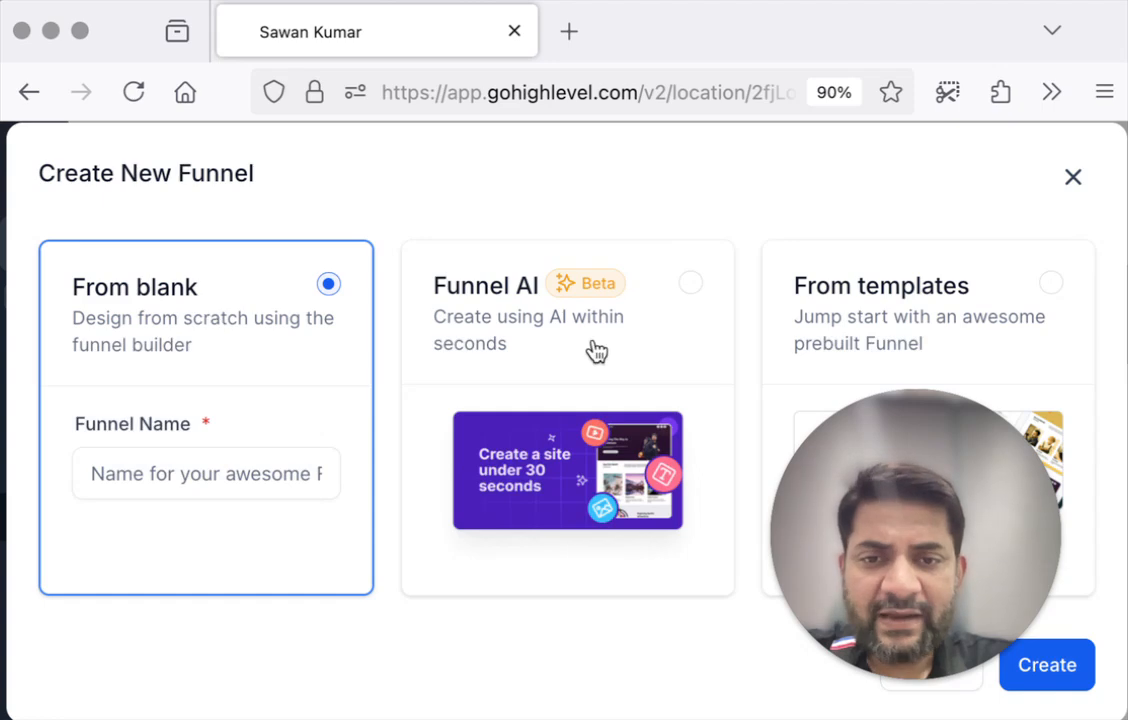
click(946, 285)
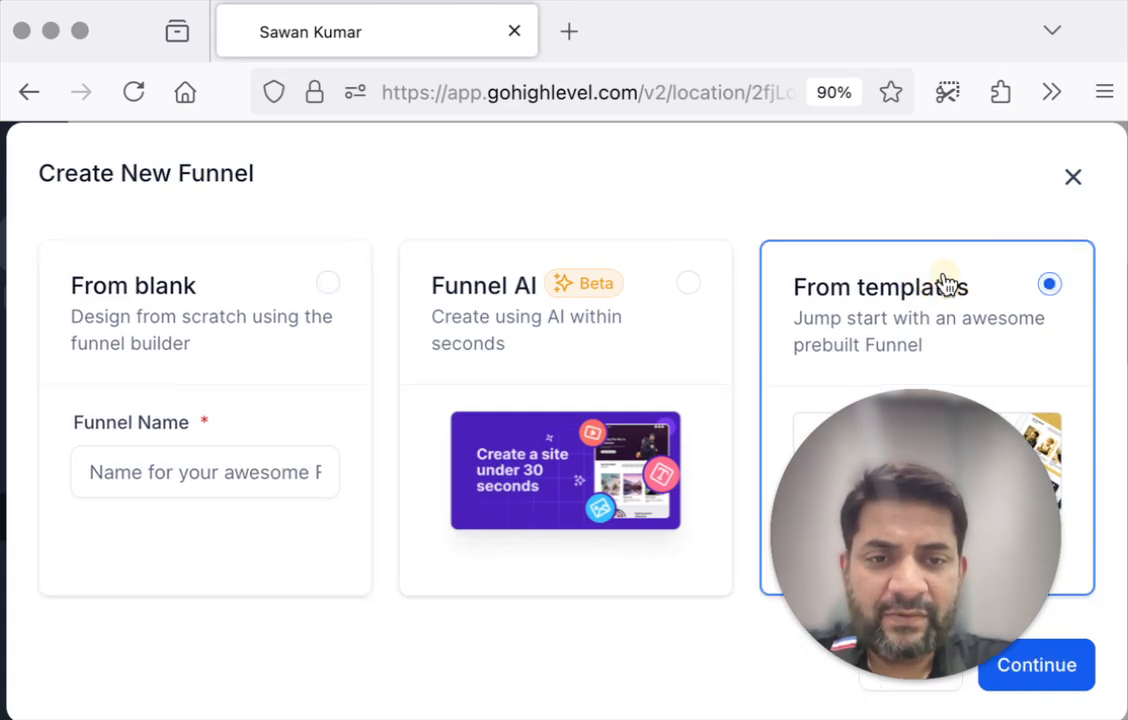
click(1085, 655)
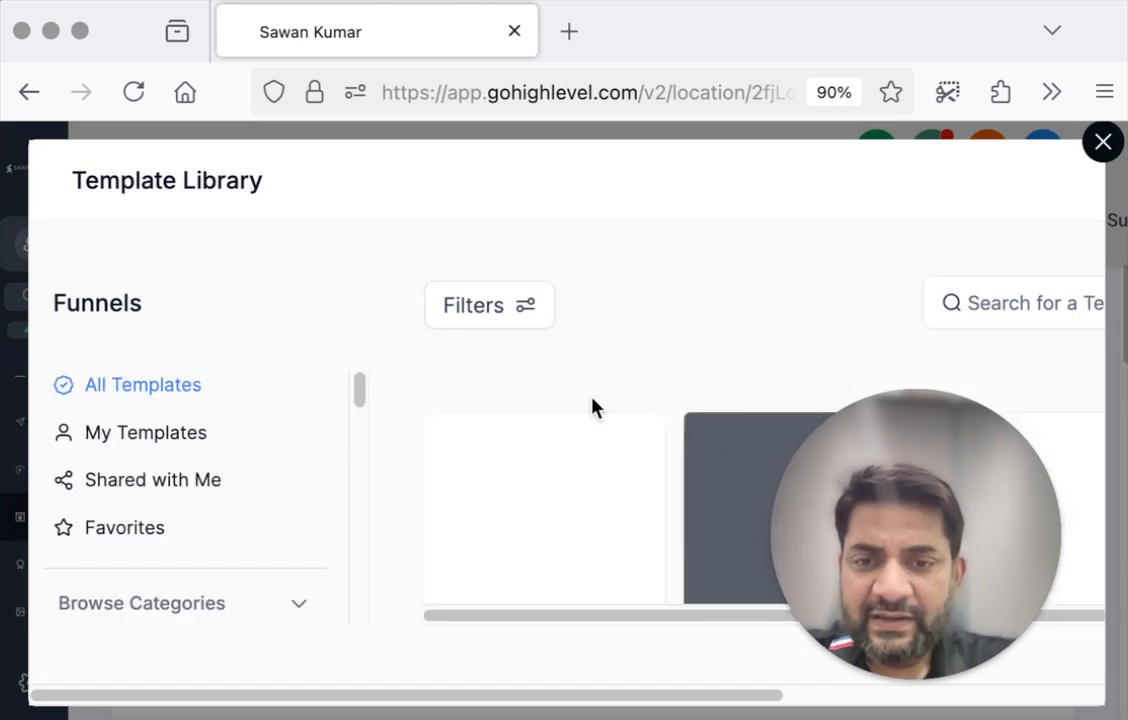
Step: Filter the funnel templates by the Real Estate category
scroll(165, 423, down, 5)
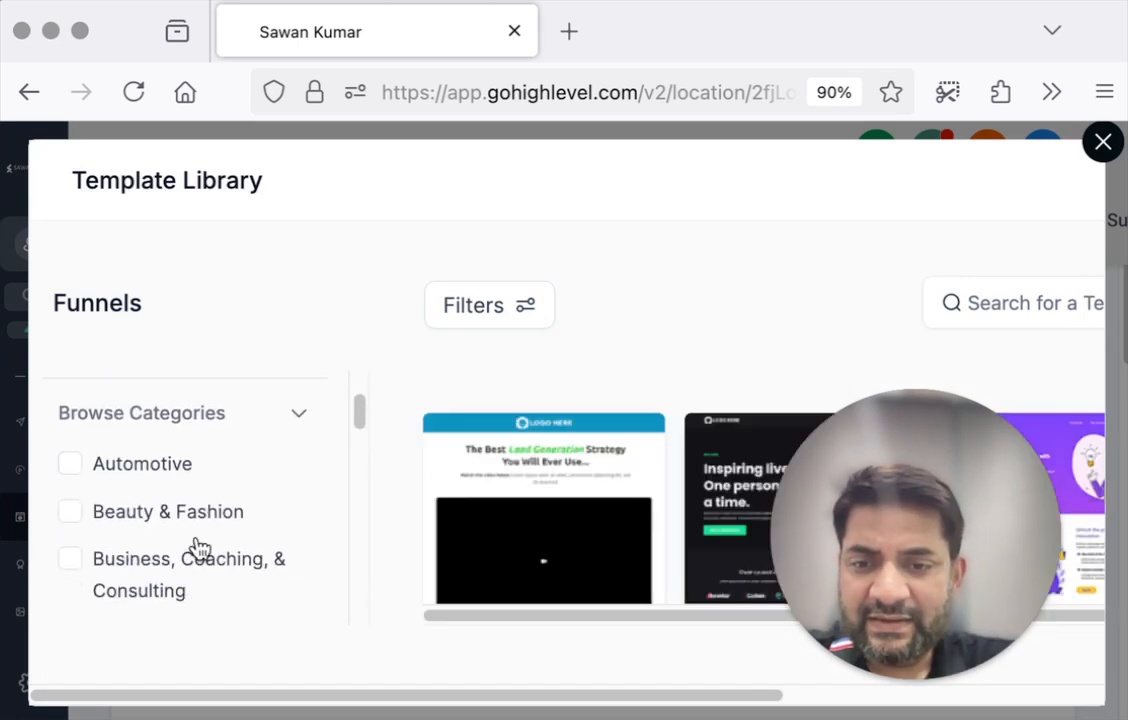
scroll(198, 547, down, 5)
click(147, 508)
scroll(148, 513, down, 4)
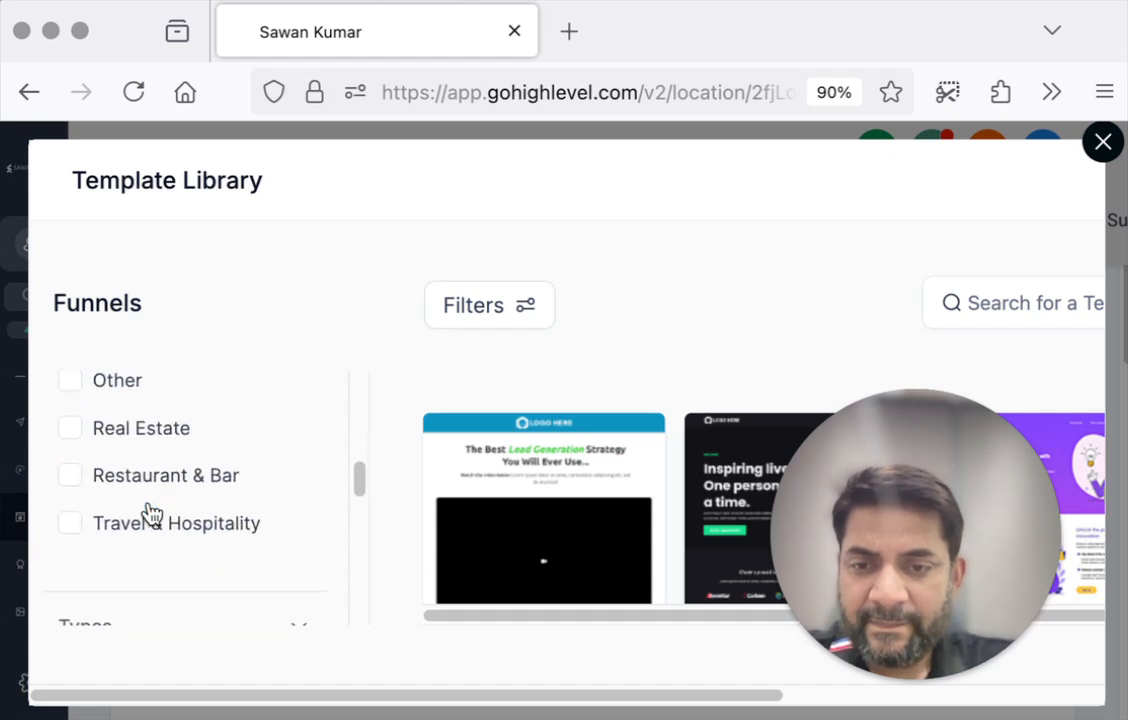
click(70, 429)
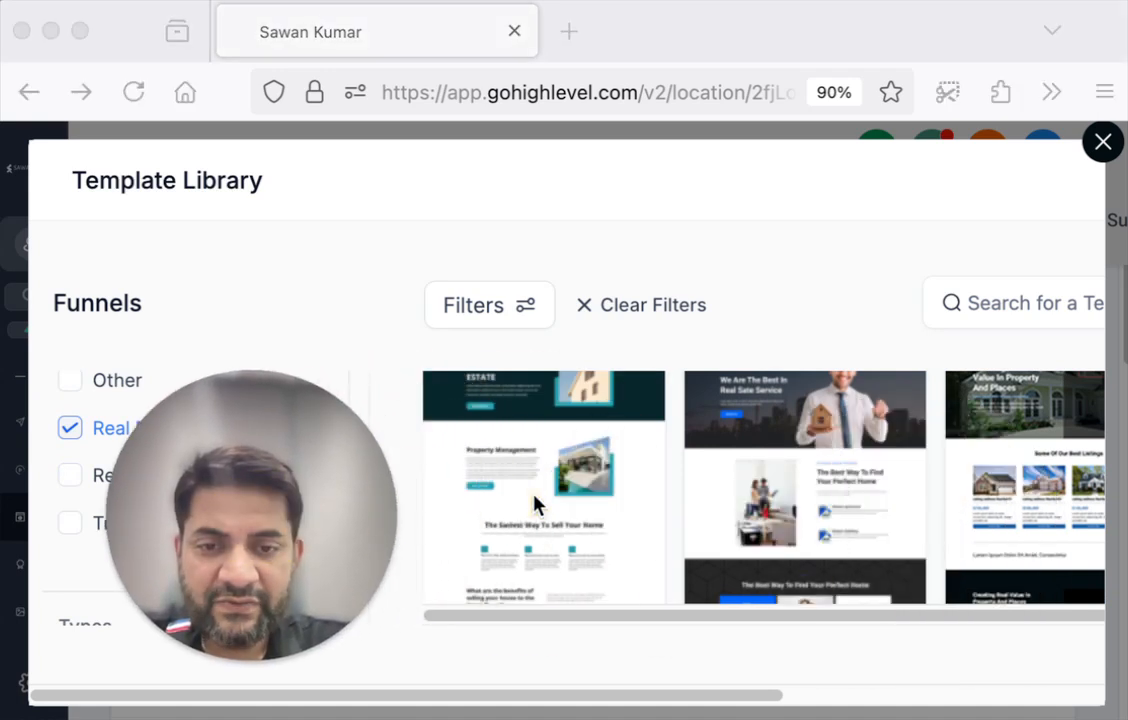
Step: Browse the real estate funnel templates and open the preview of the Property Leads template
scroll(536, 500, down, 2)
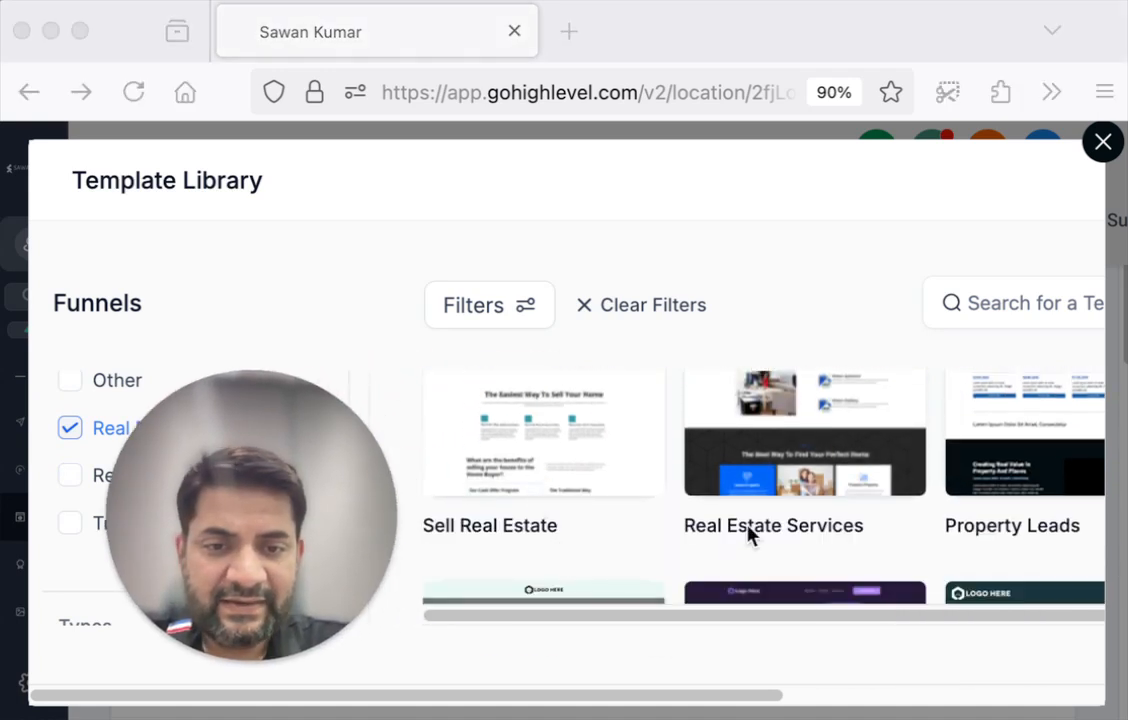
scroll(748, 534, down, 3)
scroll(748, 534, up, 2)
scroll(910, 505, left, 1)
click(995, 456)
click(990, 435)
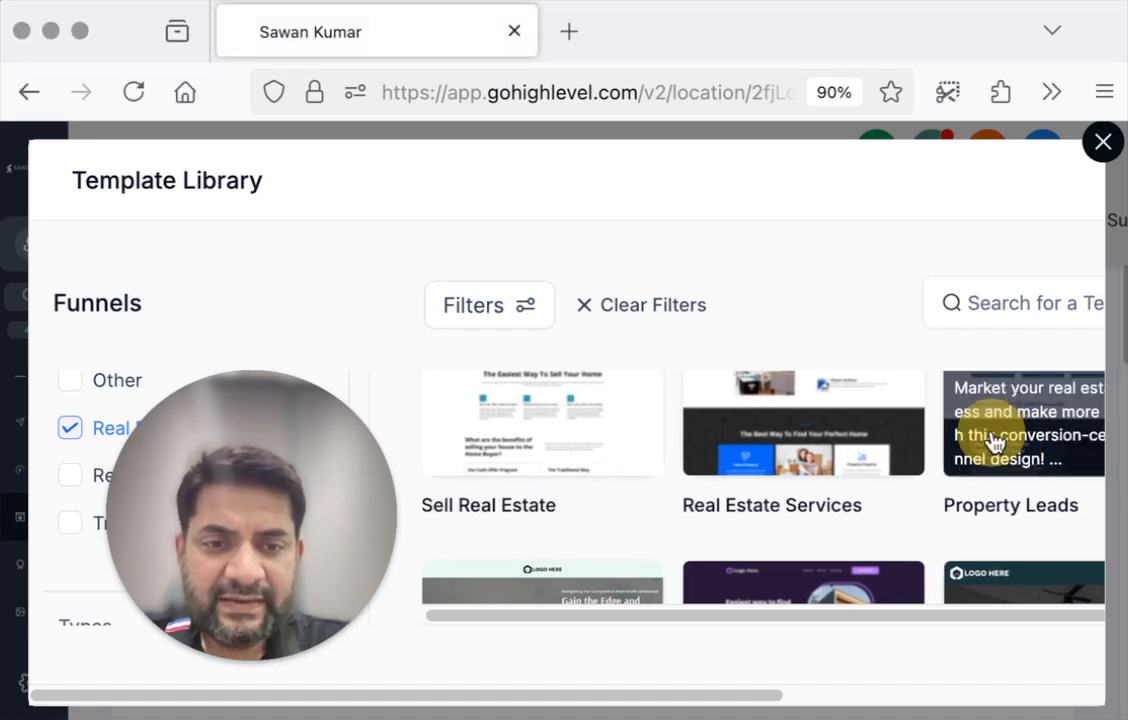
scroll(995, 445, up, 1)
click(995, 448)
Step: Look over the Property Leads preview and create the funnel from this template
scroll(785, 455, down, 10)
scroll(783, 447, down, 8)
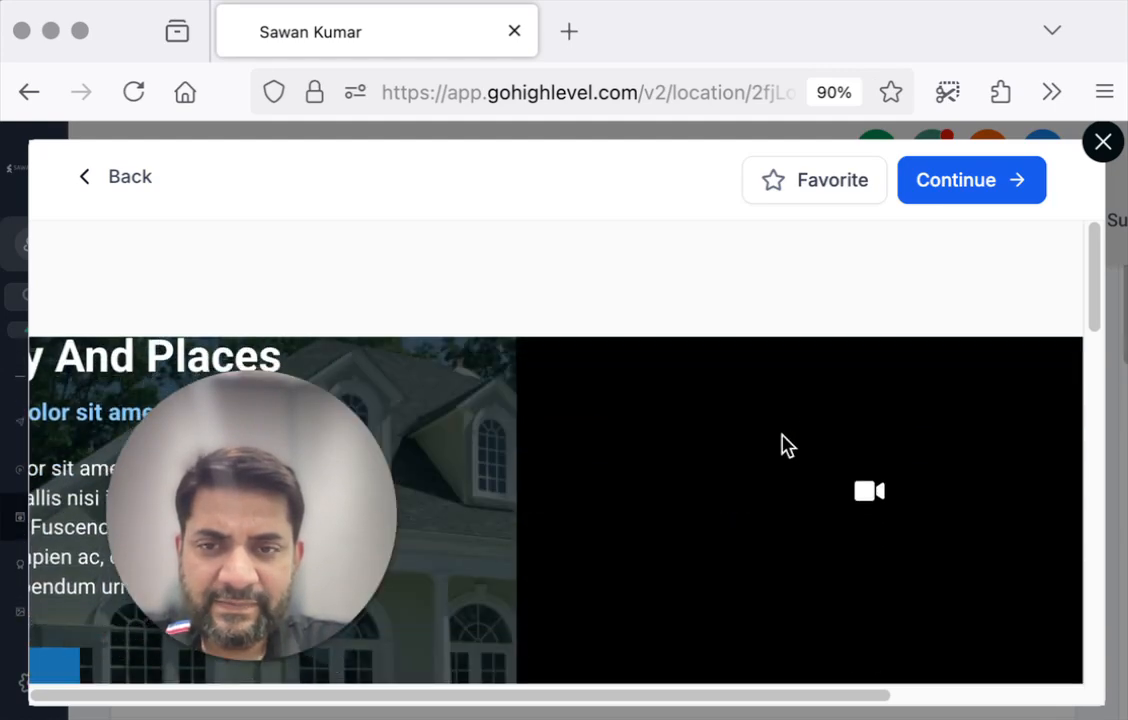
click(985, 180)
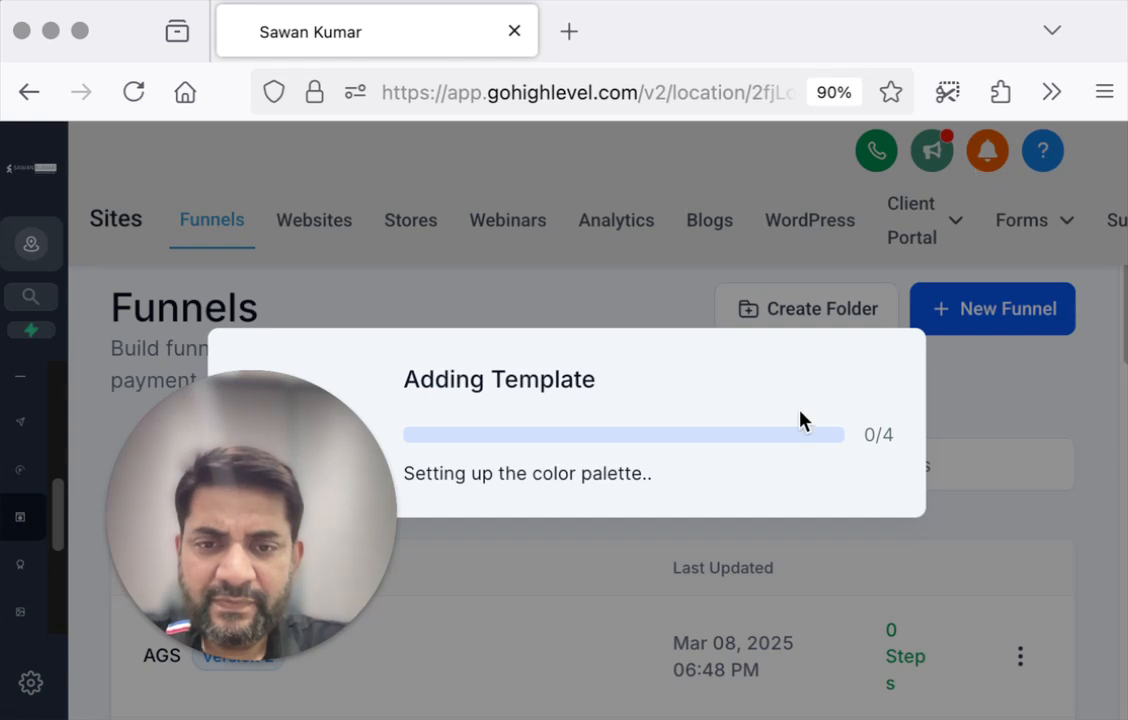
drag(277, 549, 1005, 683)
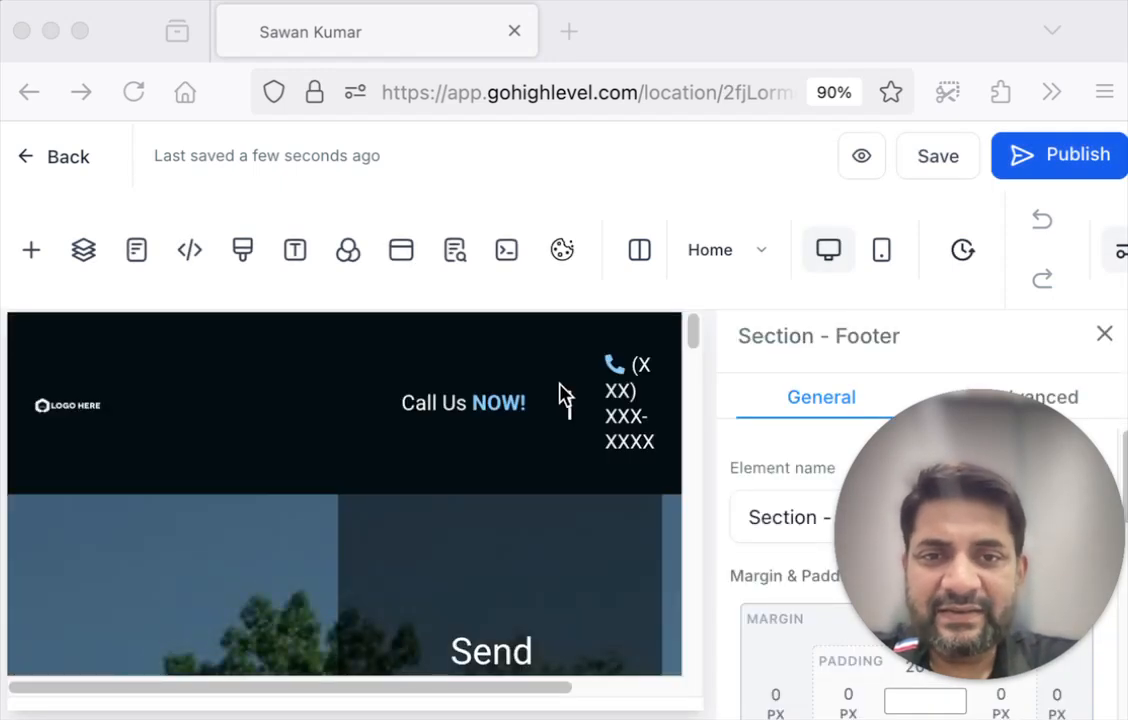
Step: Look through the Home page in desktop view, from the header past the best listings to the second hero section
scroll(417, 474, down, 10)
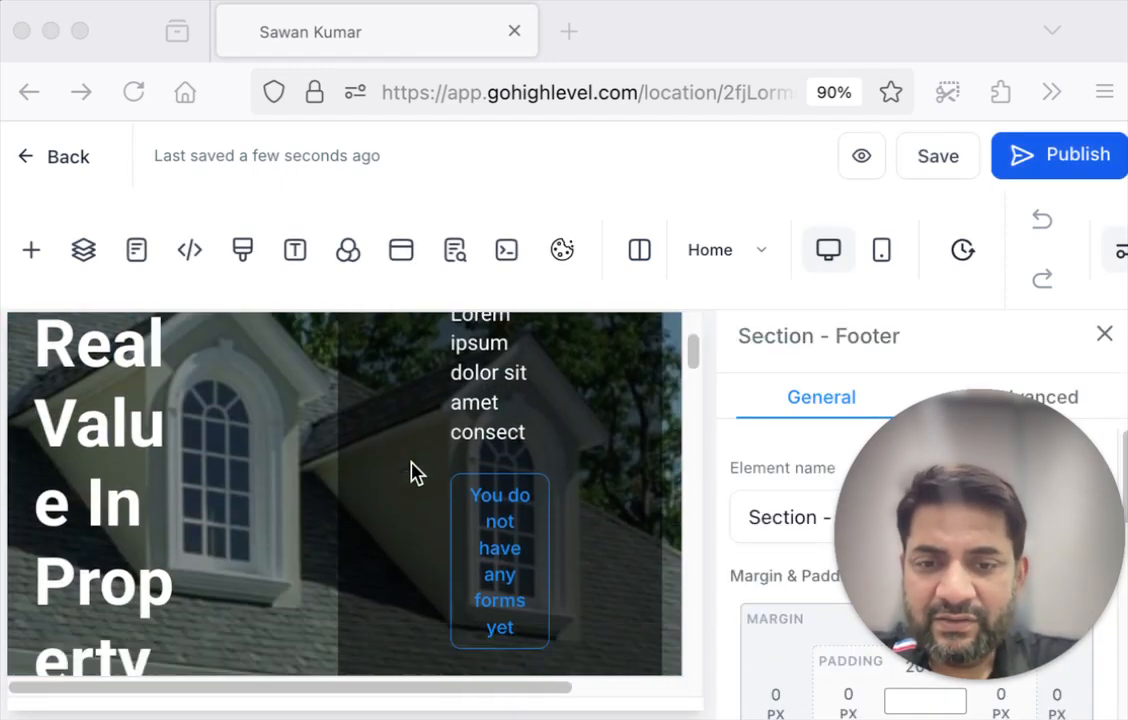
scroll(524, 415, down, 8)
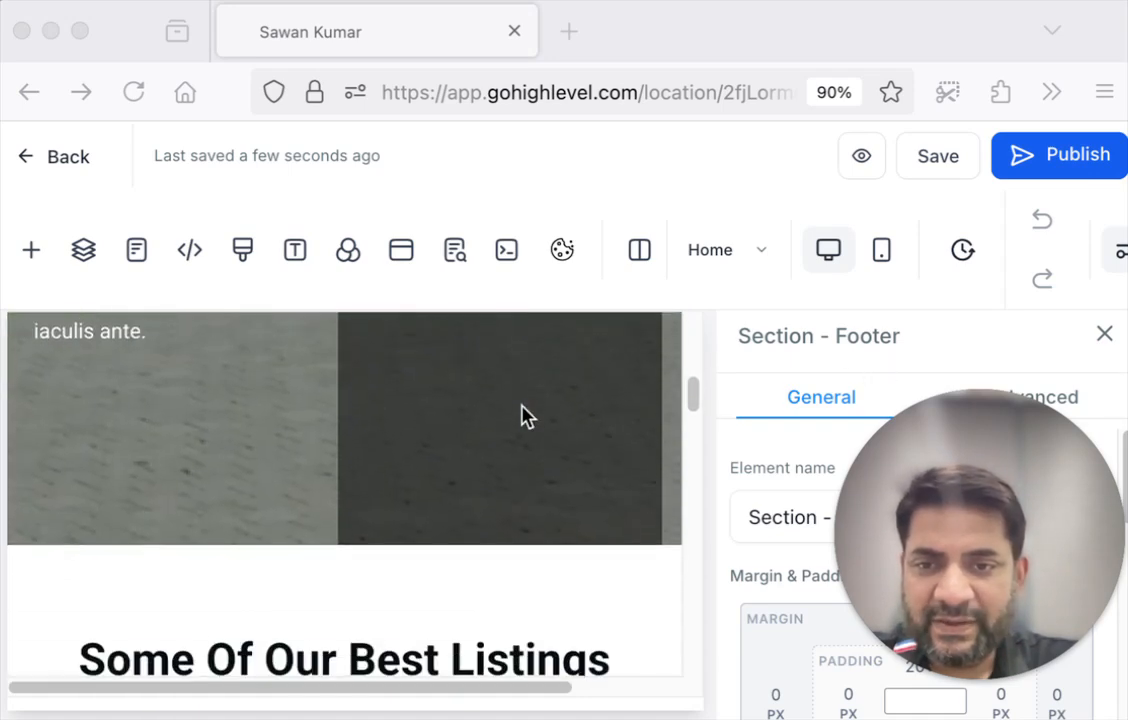
click(415, 561)
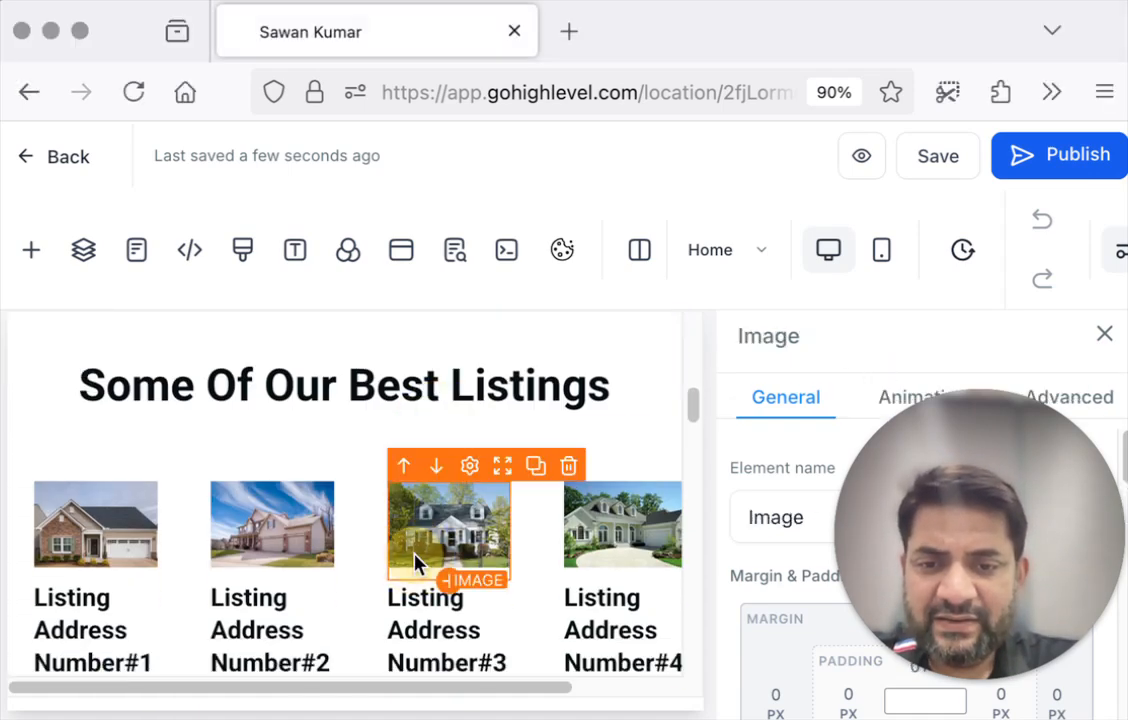
scroll(415, 540, down, 5)
click(414, 522)
scroll(426, 481, down, 6)
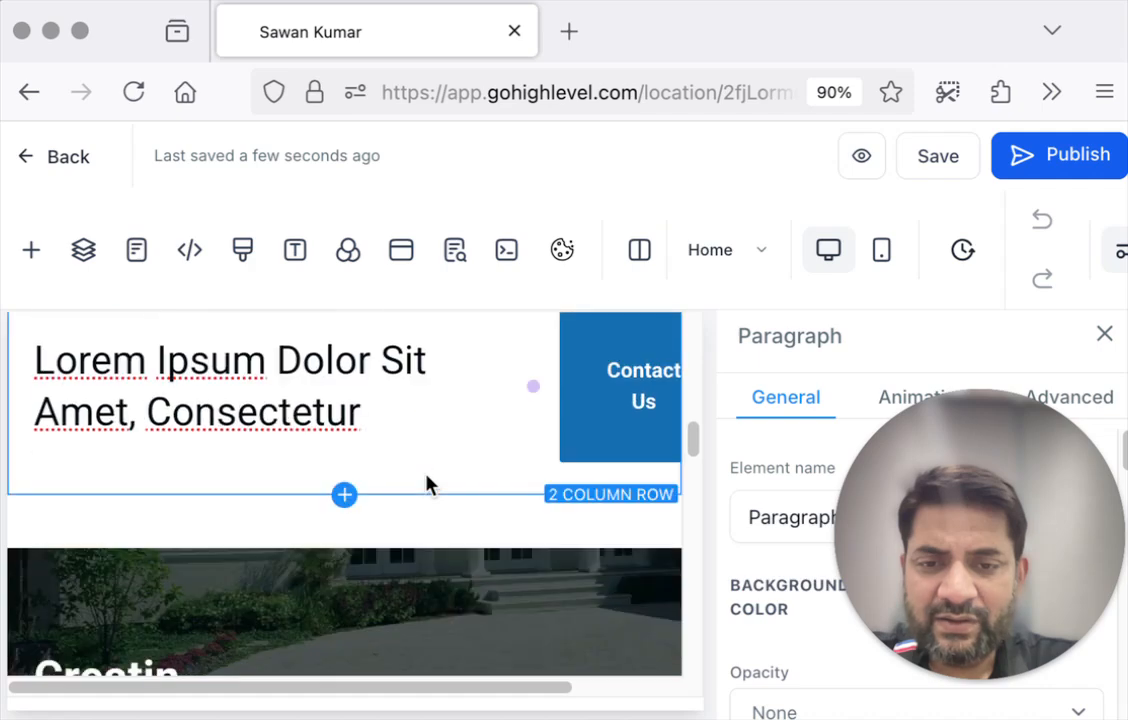
scroll(426, 481, right, 1)
click(483, 492)
scroll(483, 500, down, 4)
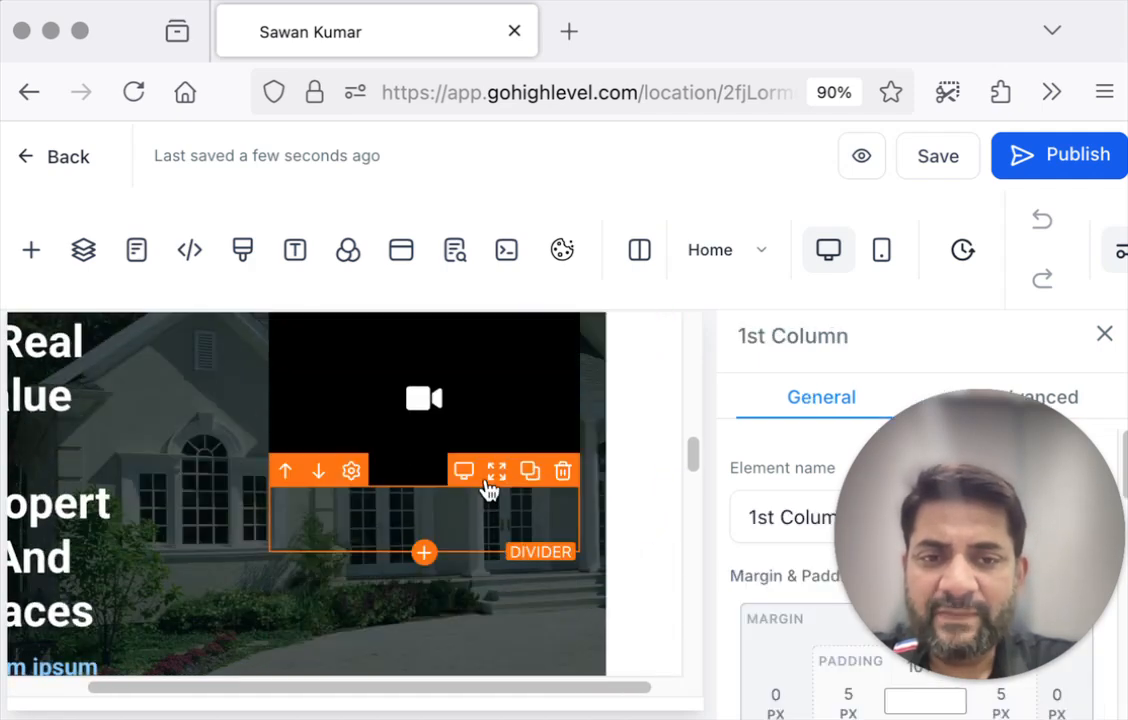
Step: Show the Home page in mobile view and inspect its logo, headline and message form elements
click(884, 252)
scroll(532, 434, down, 10)
scroll(534, 436, up, 3)
scroll(534, 436, up, 8)
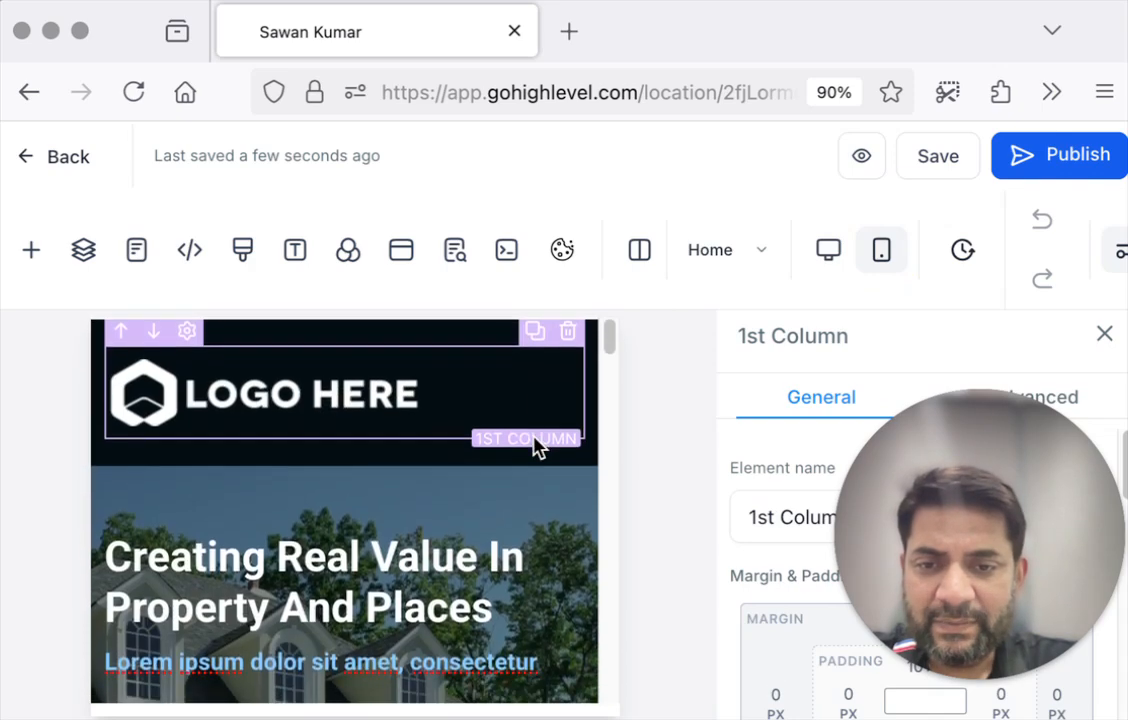
click(341, 391)
scroll(380, 470, down, 3)
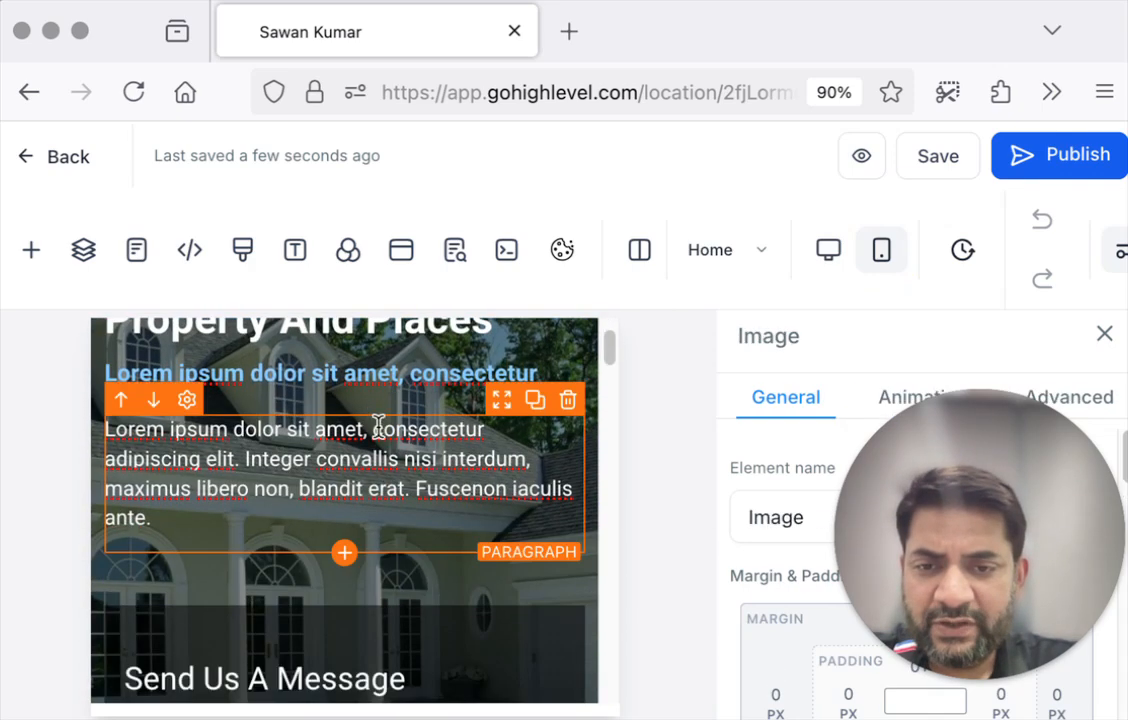
scroll(360, 450, up, 2)
click(335, 427)
scroll(335, 428, down, 5)
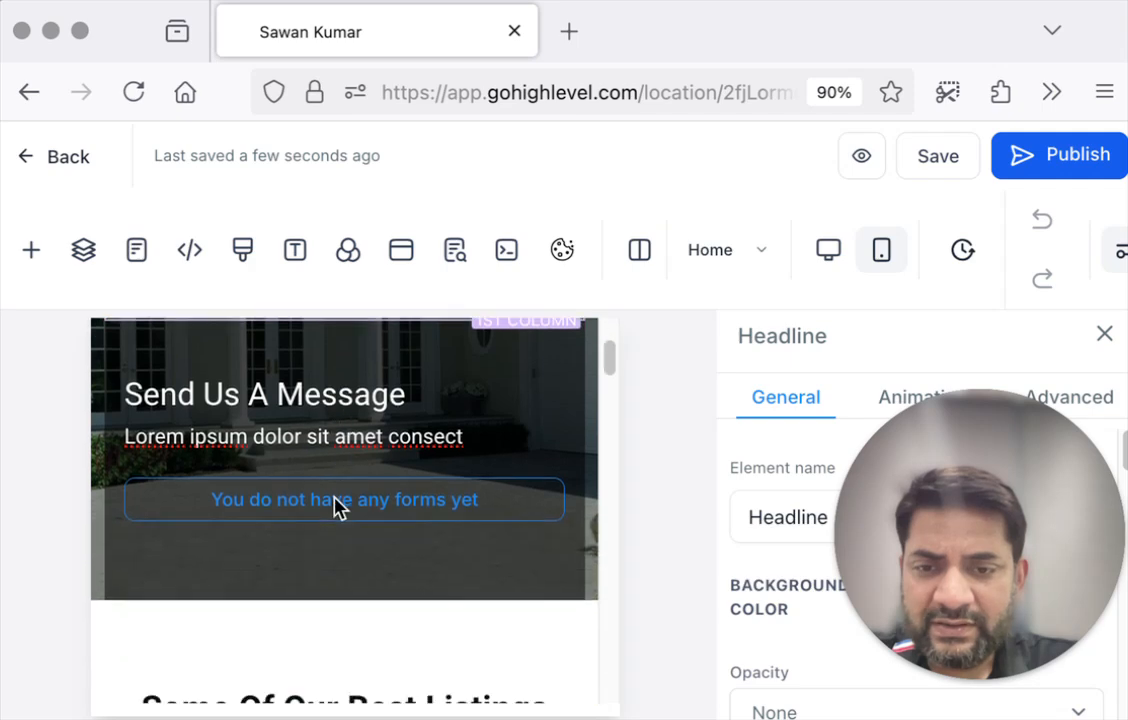
click(307, 522)
scroll(305, 515, down, 4)
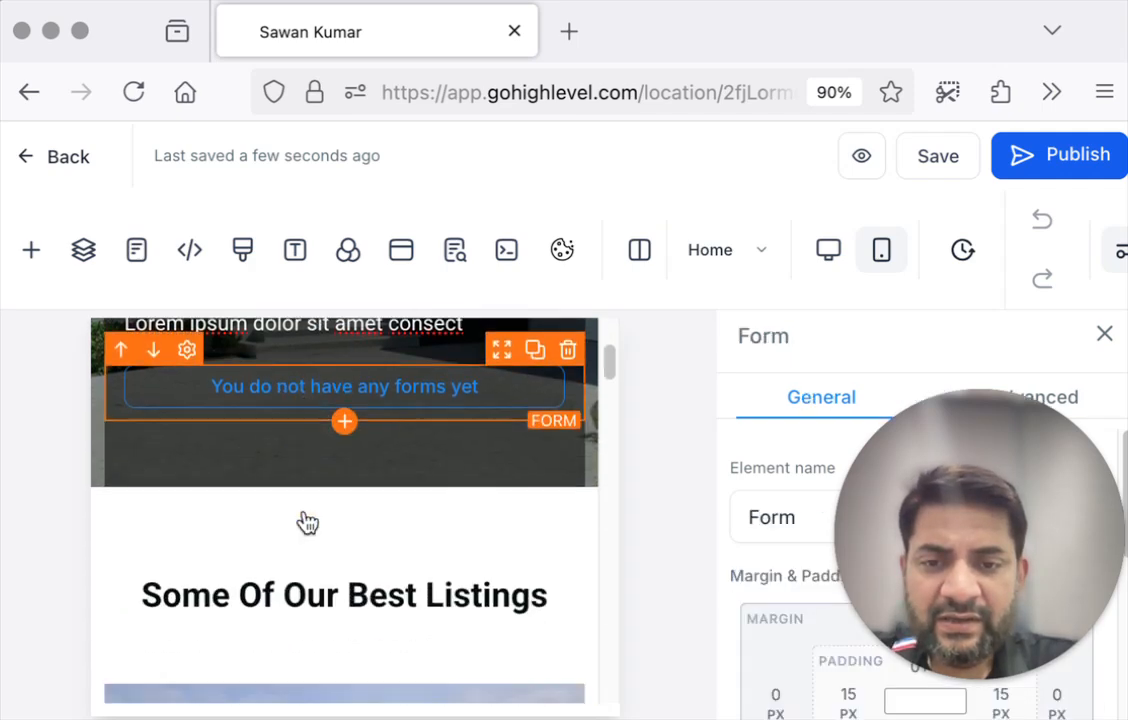
Step: Look through the property listings in mobile view down to the section with the second headline
scroll(307, 505, down, 8)
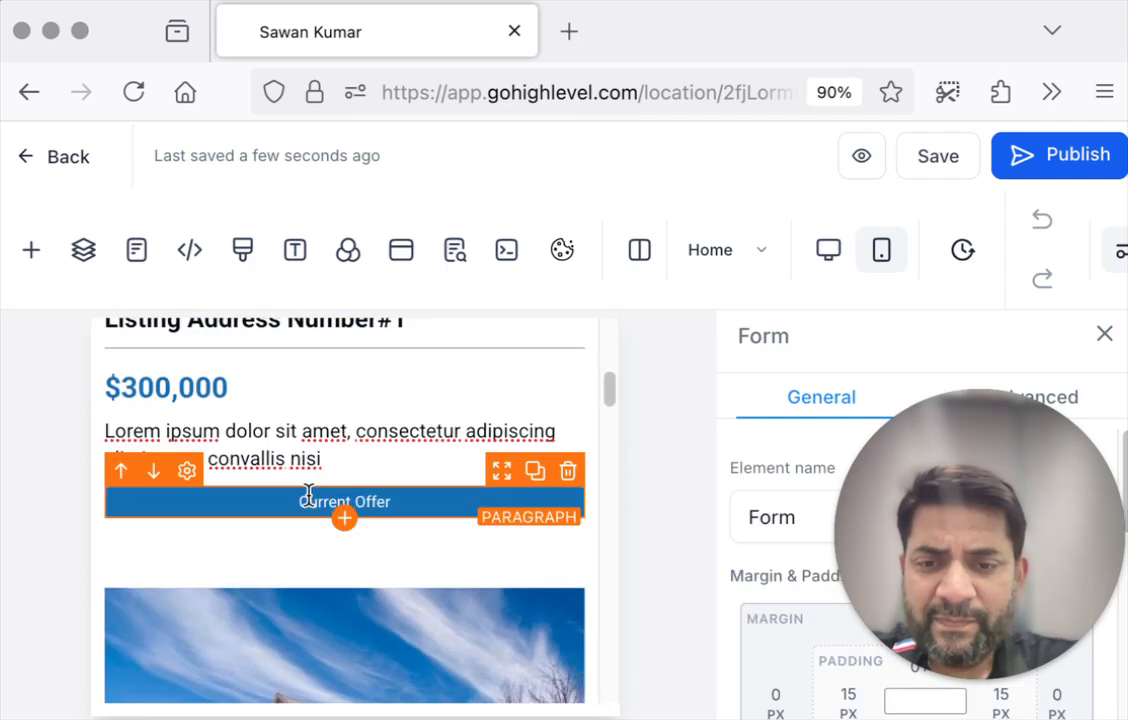
scroll(309, 497, up, 5)
scroll(305, 515, down, 6)
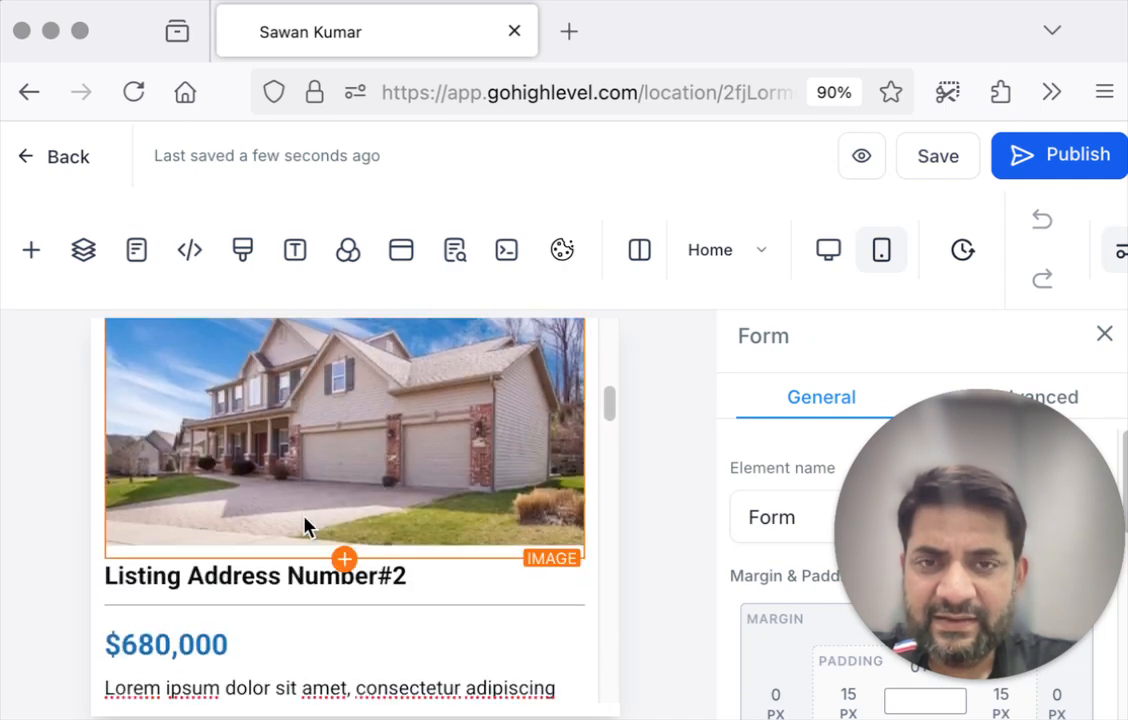
scroll(345, 508, down, 10)
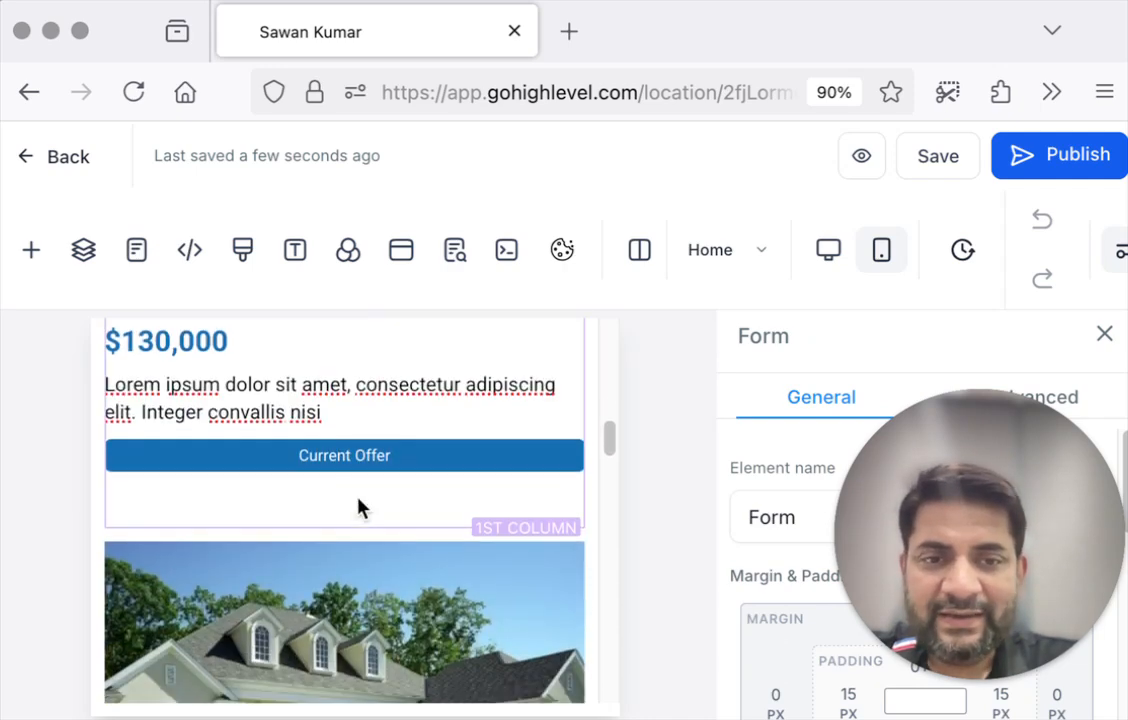
scroll(428, 521, down, 5)
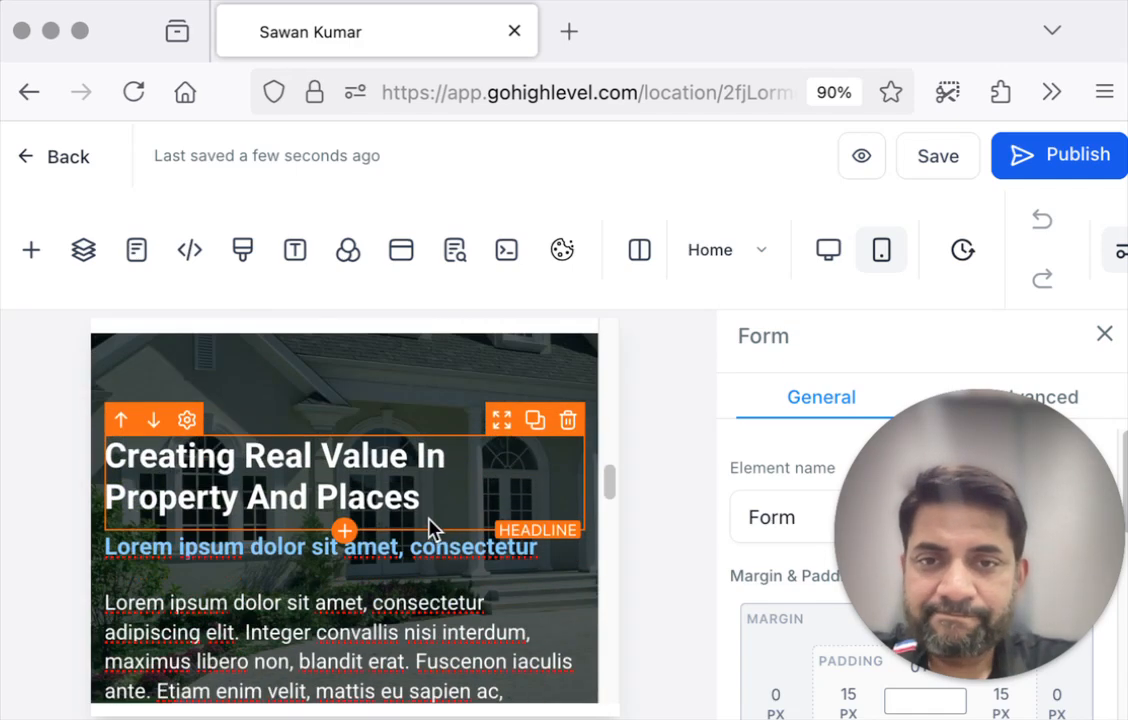
scroll(410, 434, up, 1)
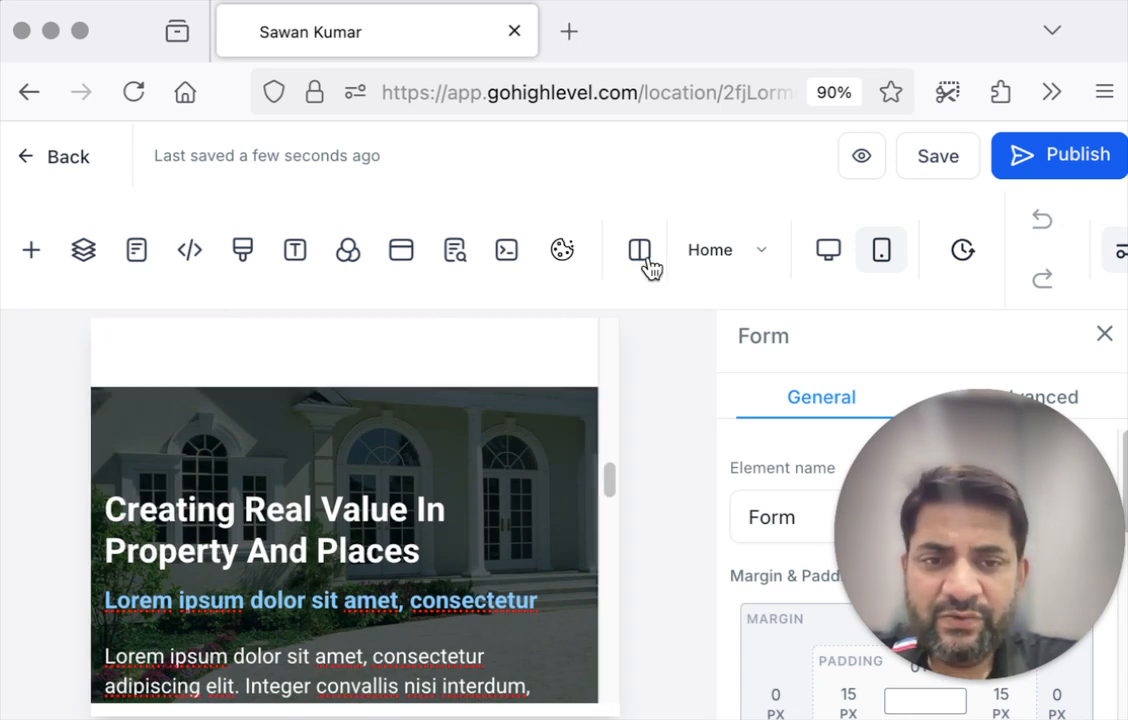
Step: Leave the page editor for the Property Leads funnel overview and go to the Automation workflow list
click(62, 160)
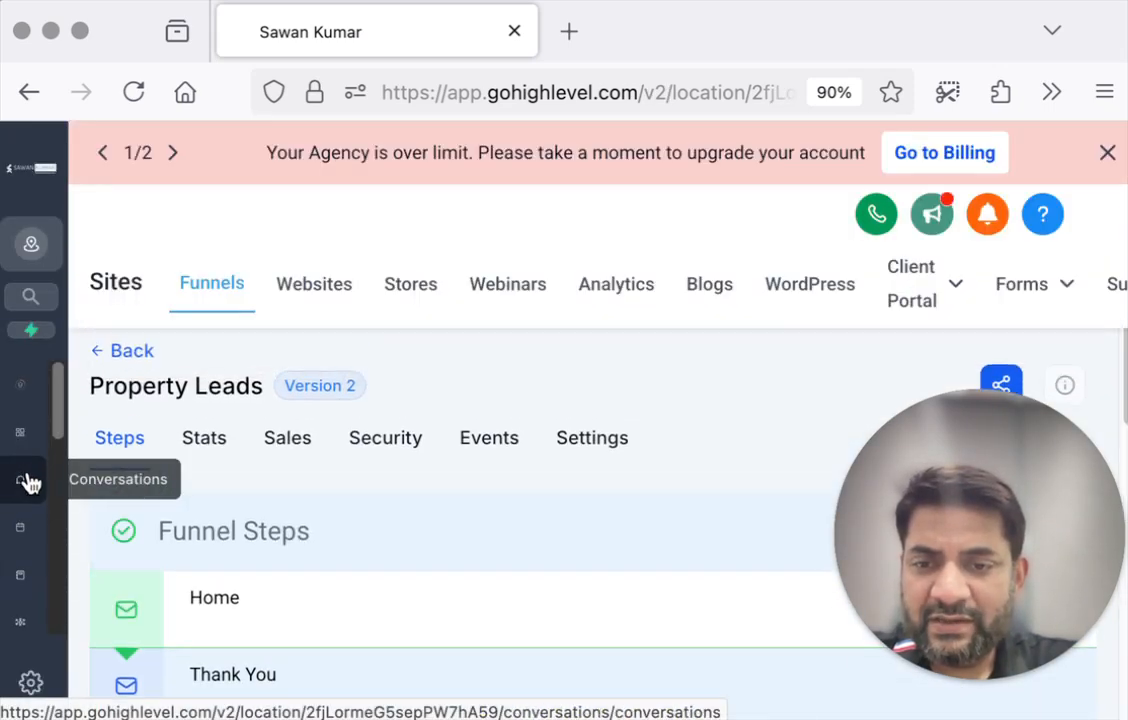
click(1105, 150)
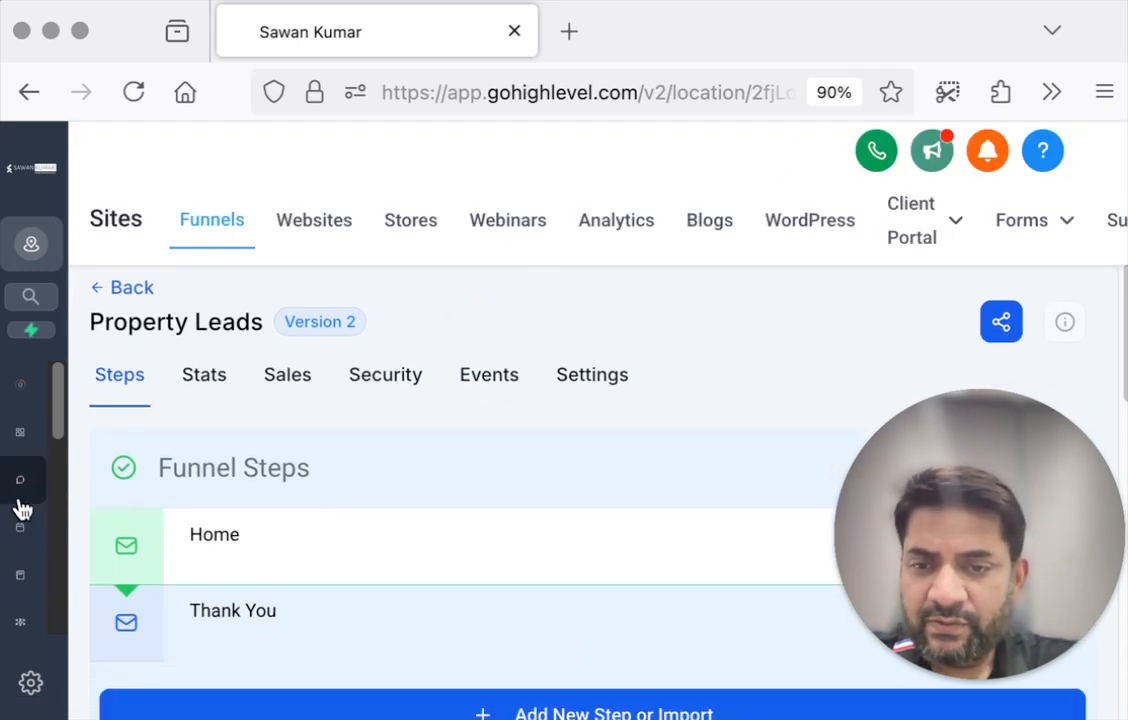
scroll(25, 594, down, 3)
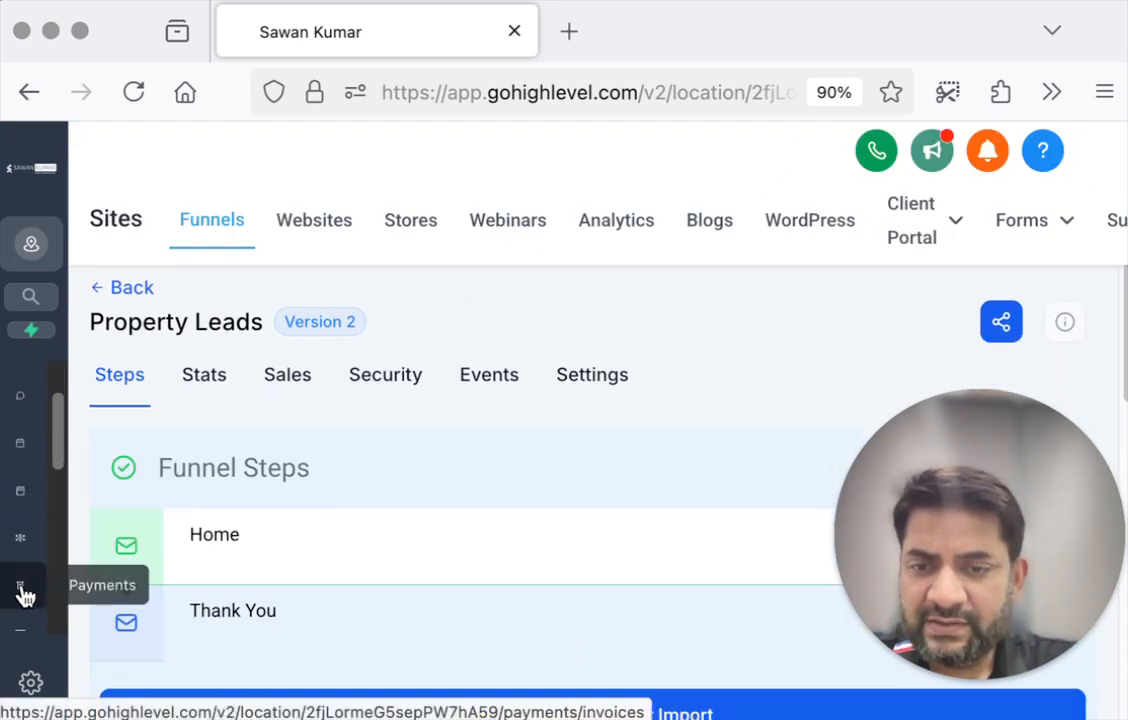
scroll(22, 560, down, 3)
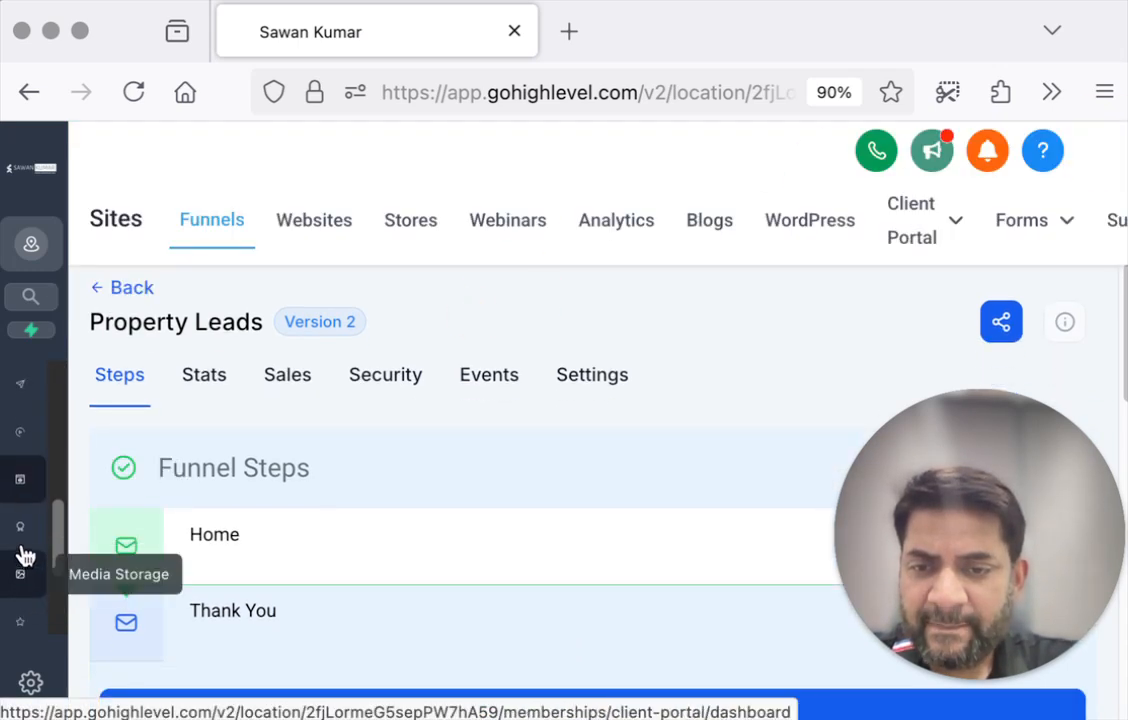
click(26, 440)
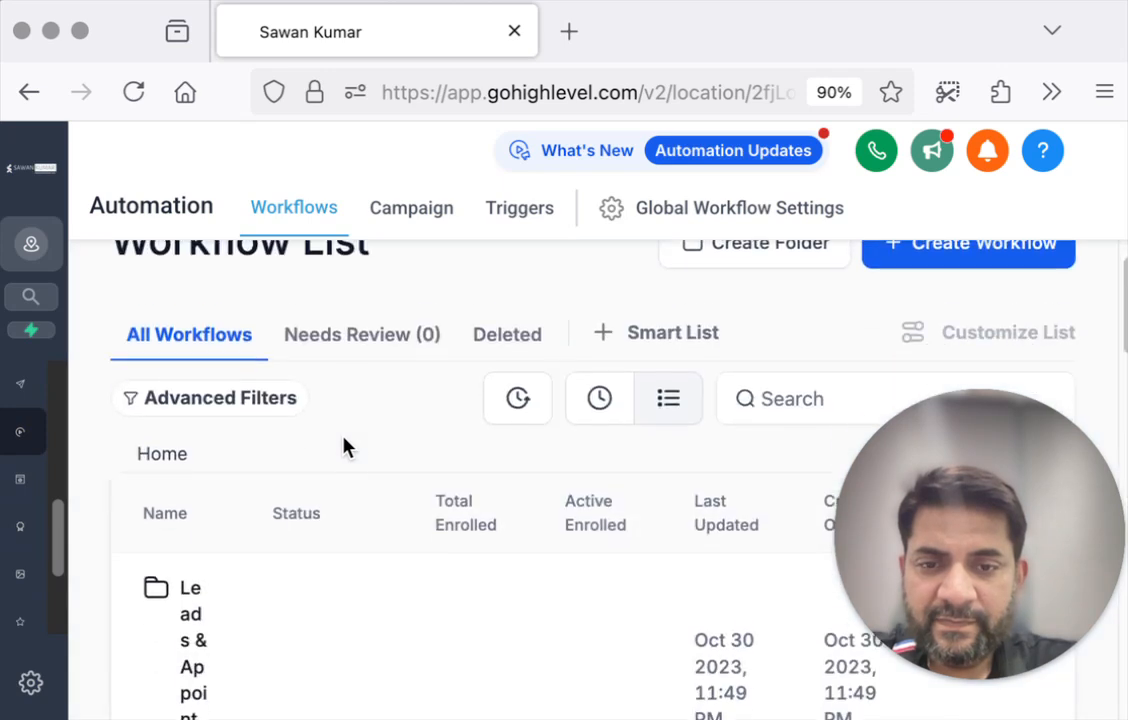
Step: Create a new blank workflow
scroll(343, 447, up, 1)
click(925, 312)
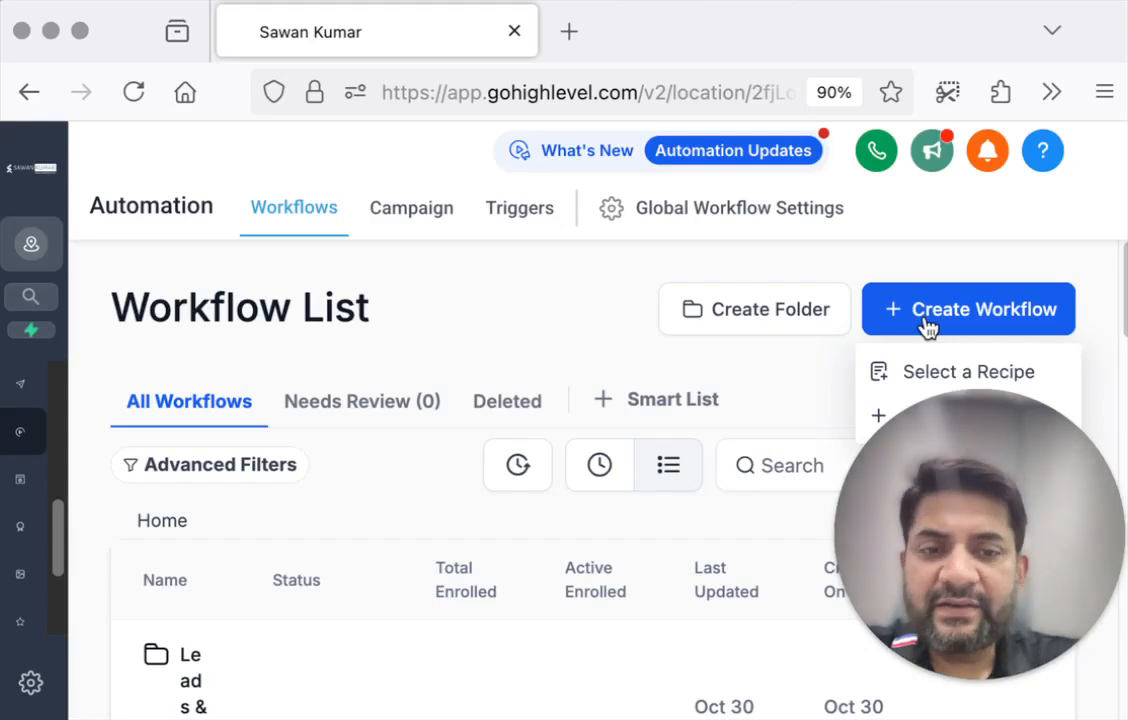
click(968, 424)
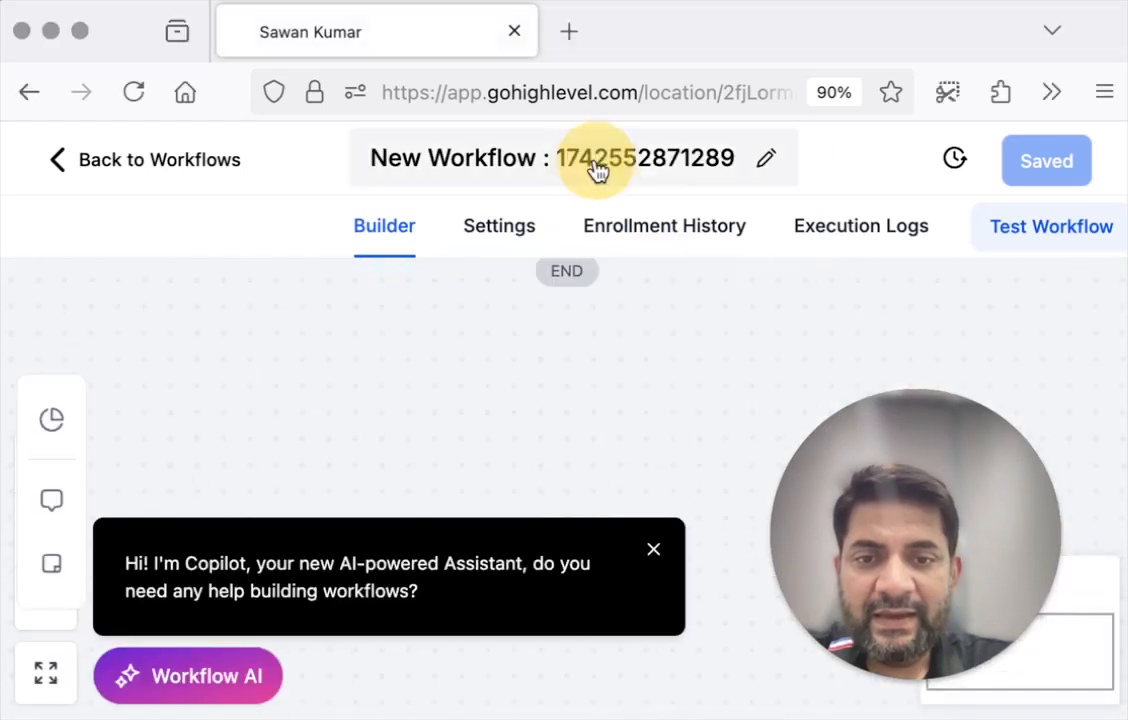
Step: Rename the workflow as Real Estate Lead Nurture
click(594, 159)
key(super+a)
text(Real Estate L)
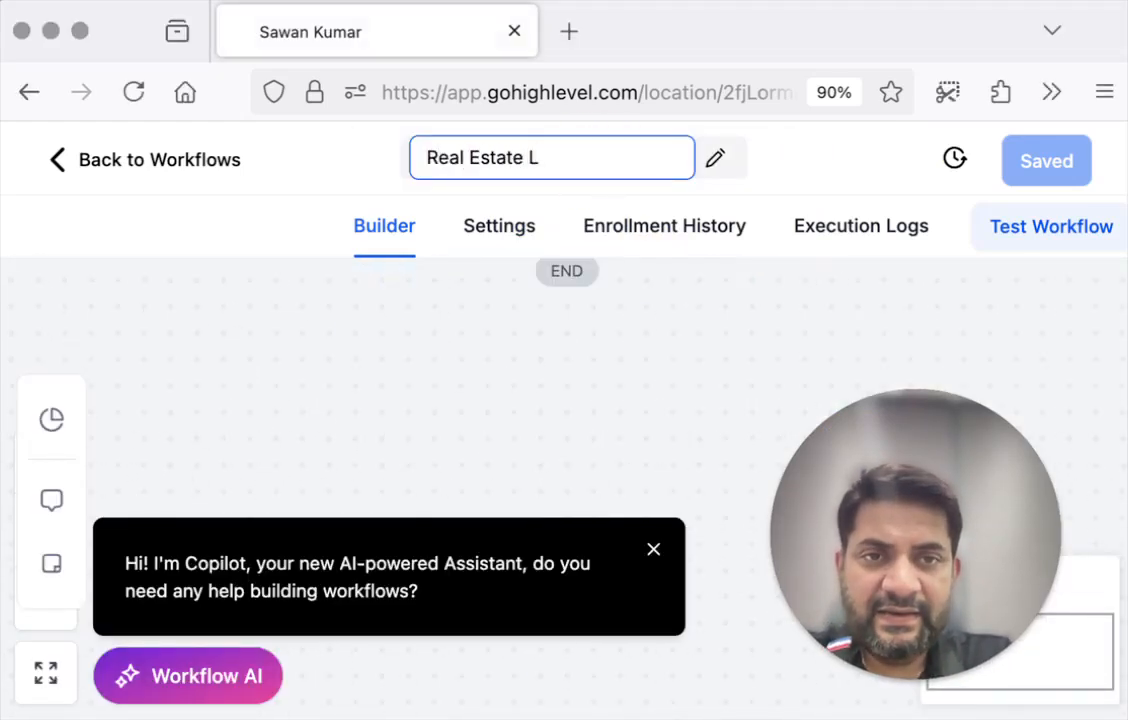
text(ead Nurture)
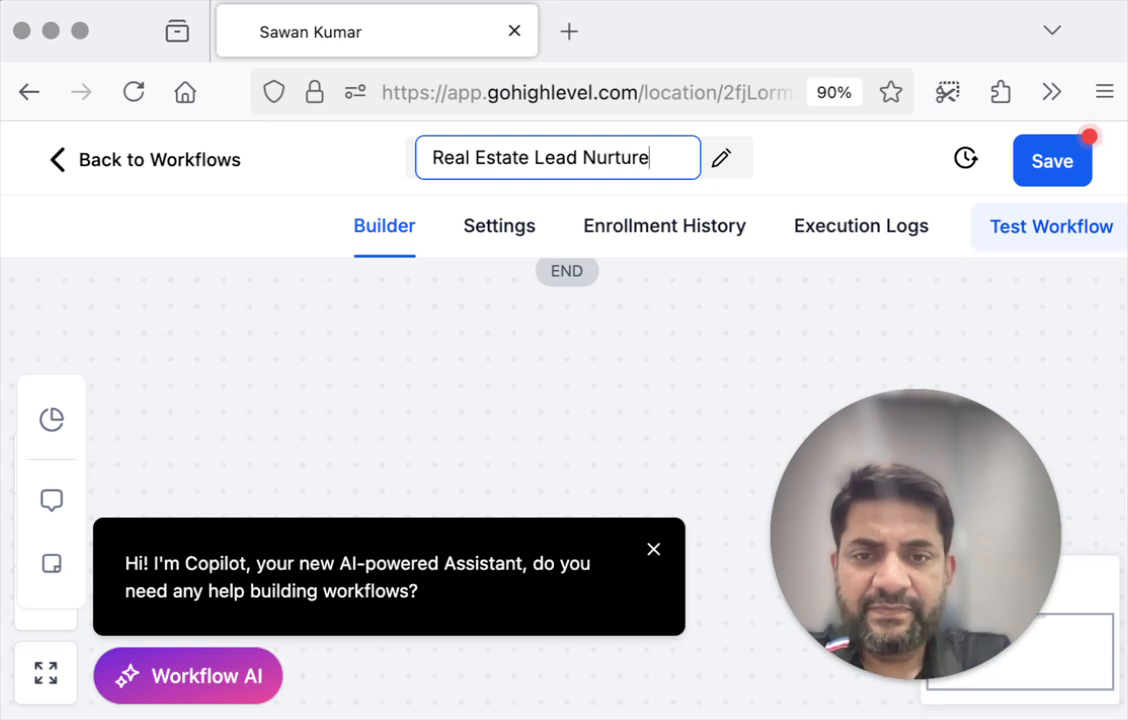
click(525, 351)
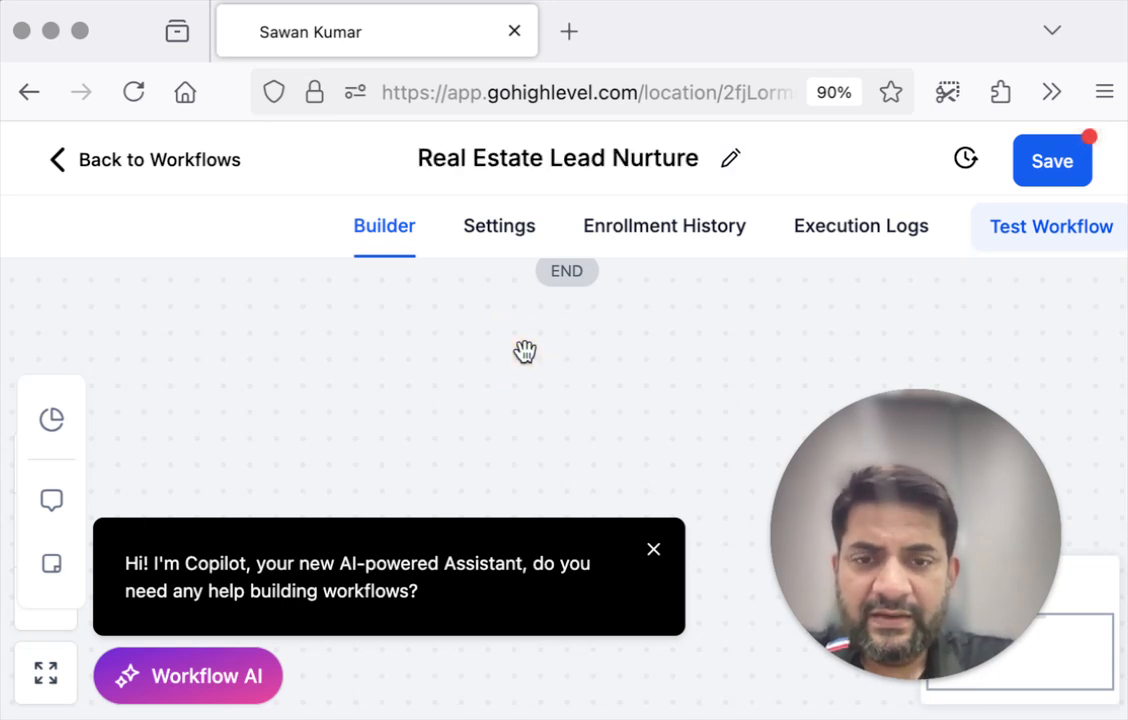
scroll(525, 351, up, 5)
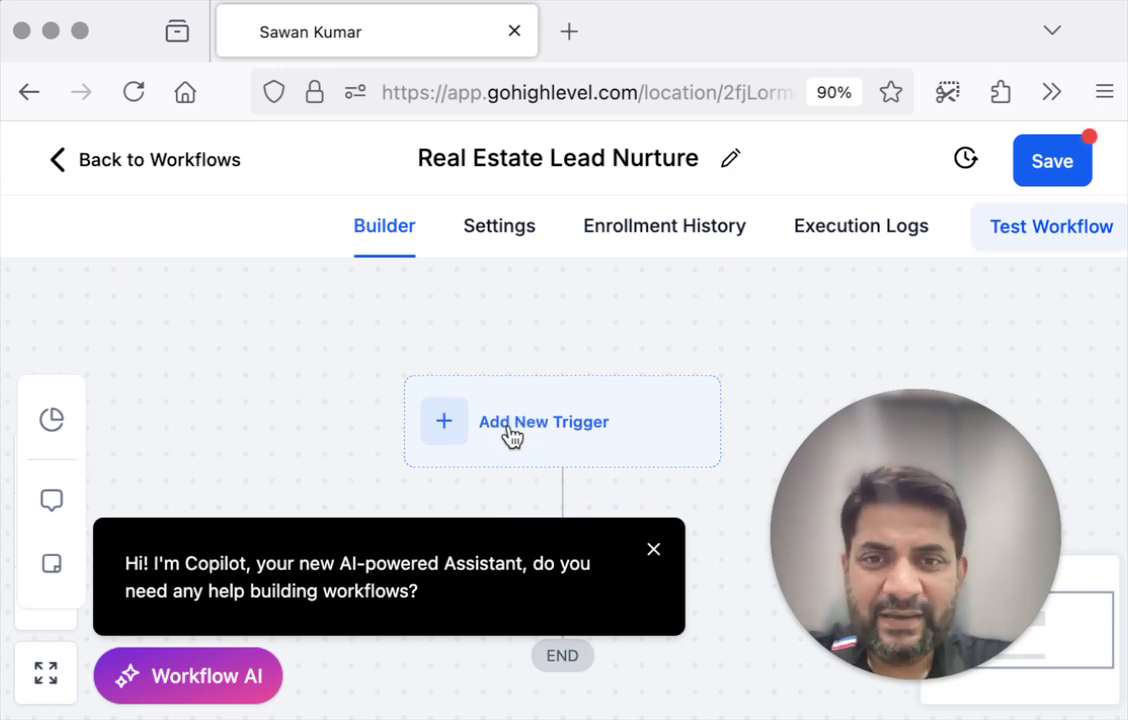
scroll(510, 435, down, 2)
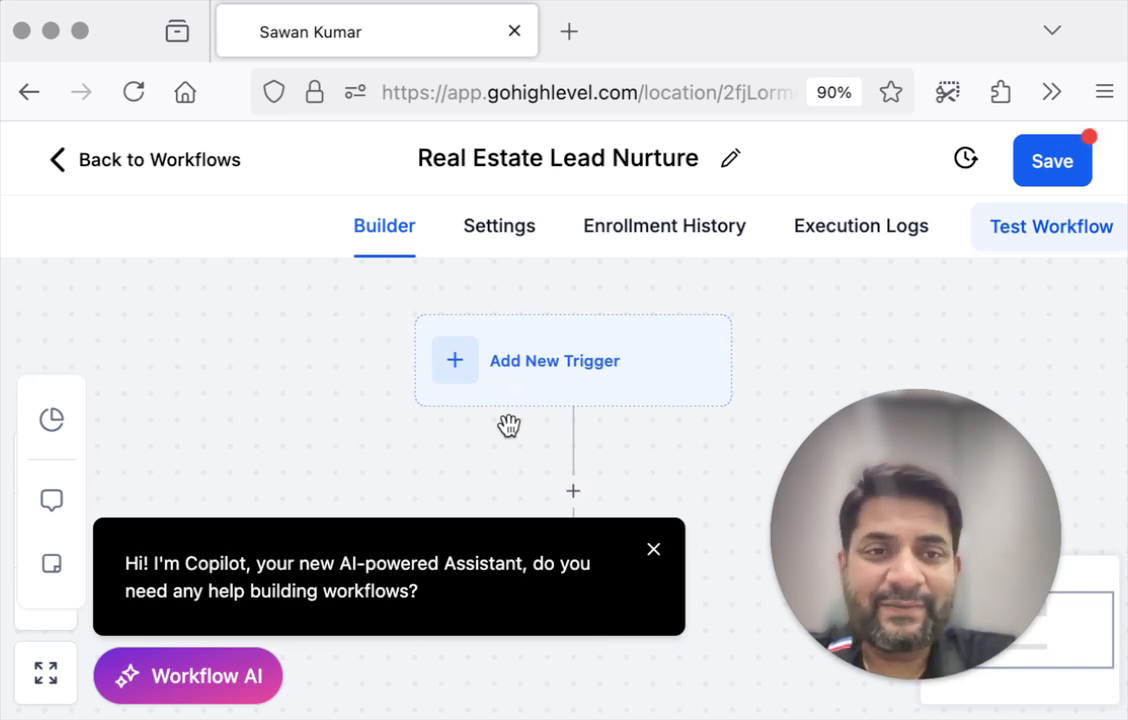
click(393, 347)
scroll(414, 427, down, 2)
click(518, 306)
click(502, 455)
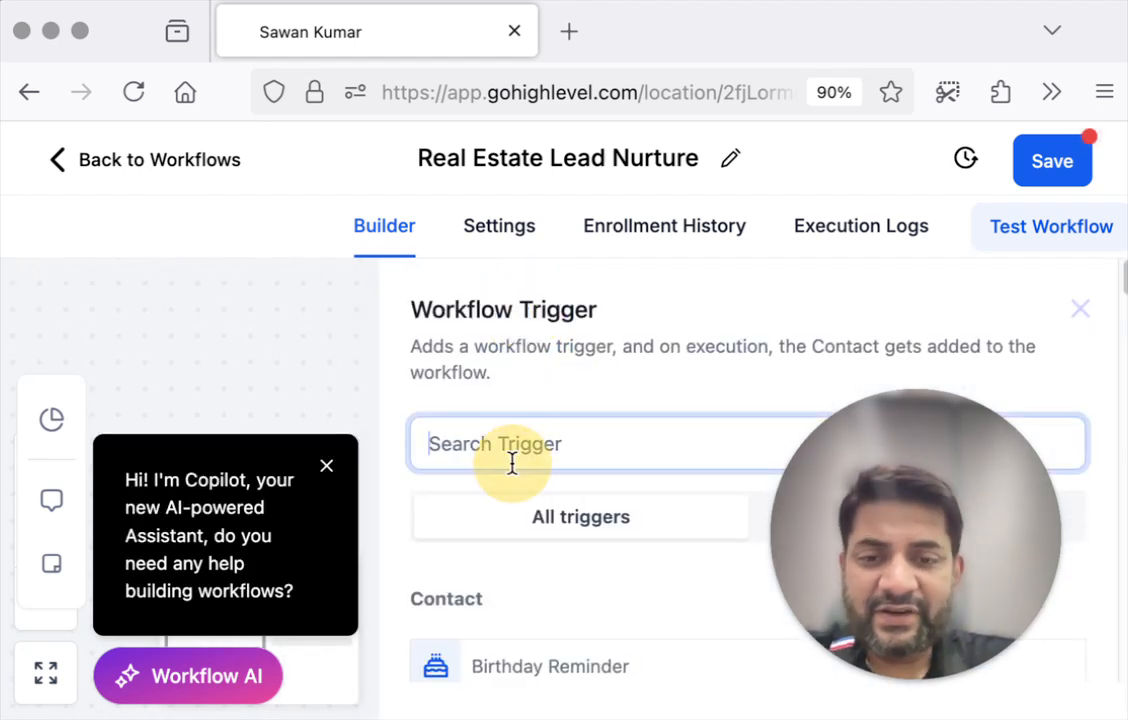
click(302, 370)
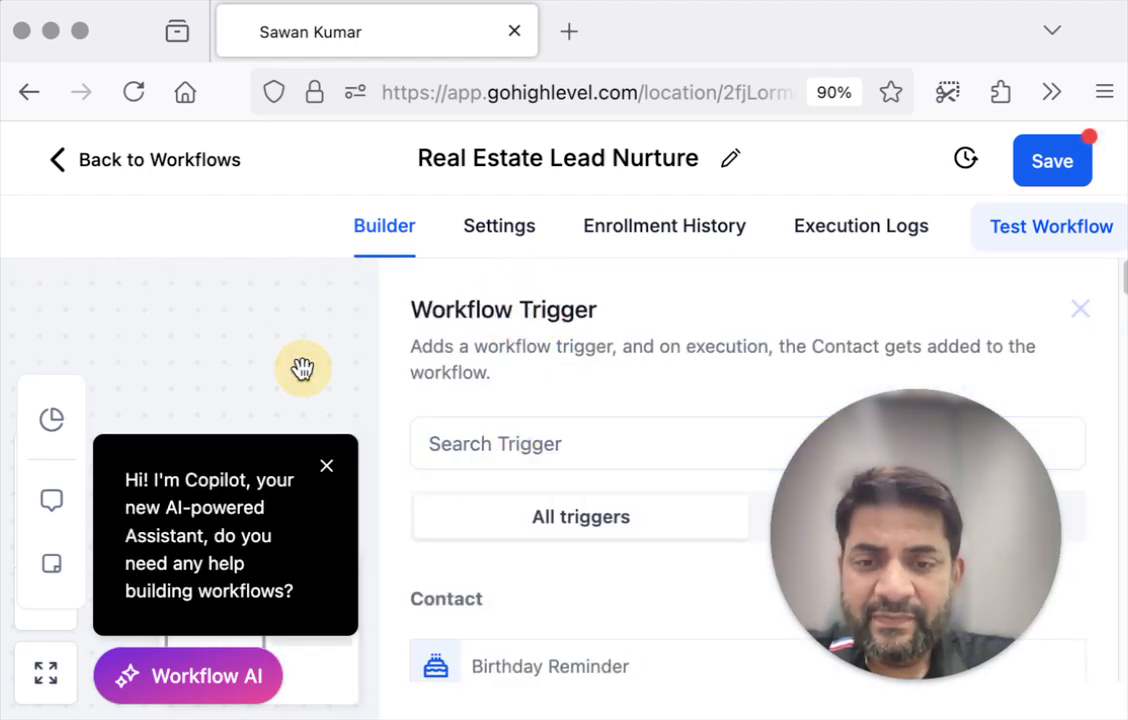
click(1081, 312)
Step: Add a Contact Created trigger to the workflow and save it
click(538, 296)
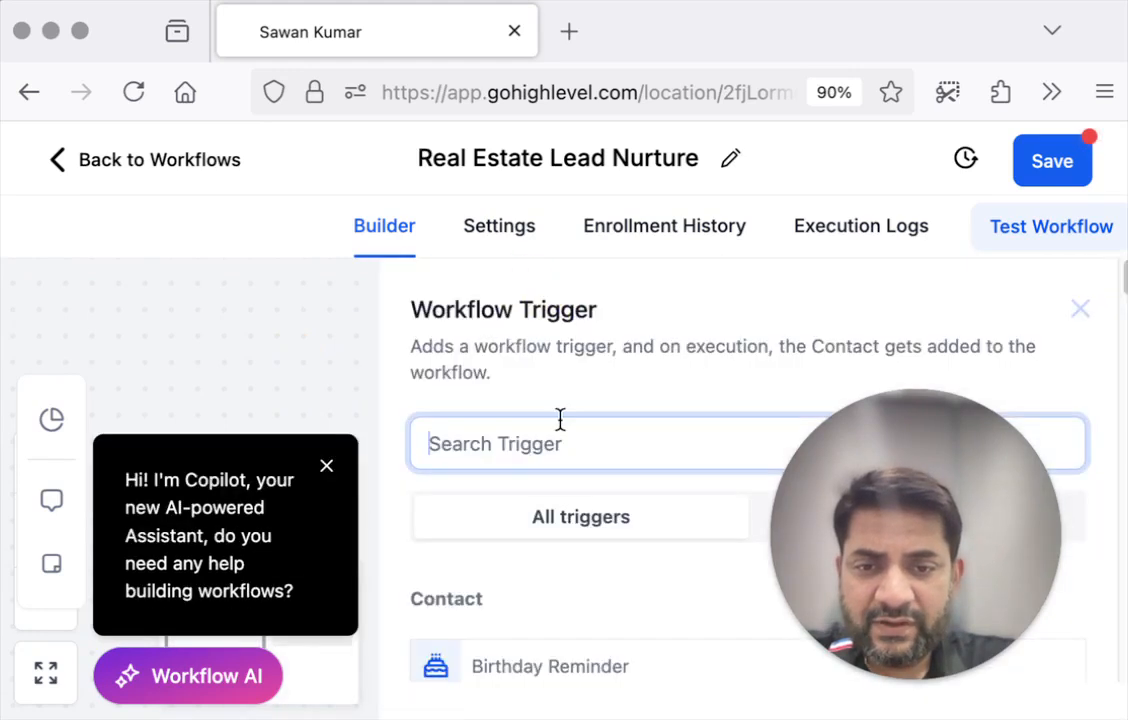
scroll(562, 445, down, 3)
scroll(536, 473, down, 1)
click(535, 382)
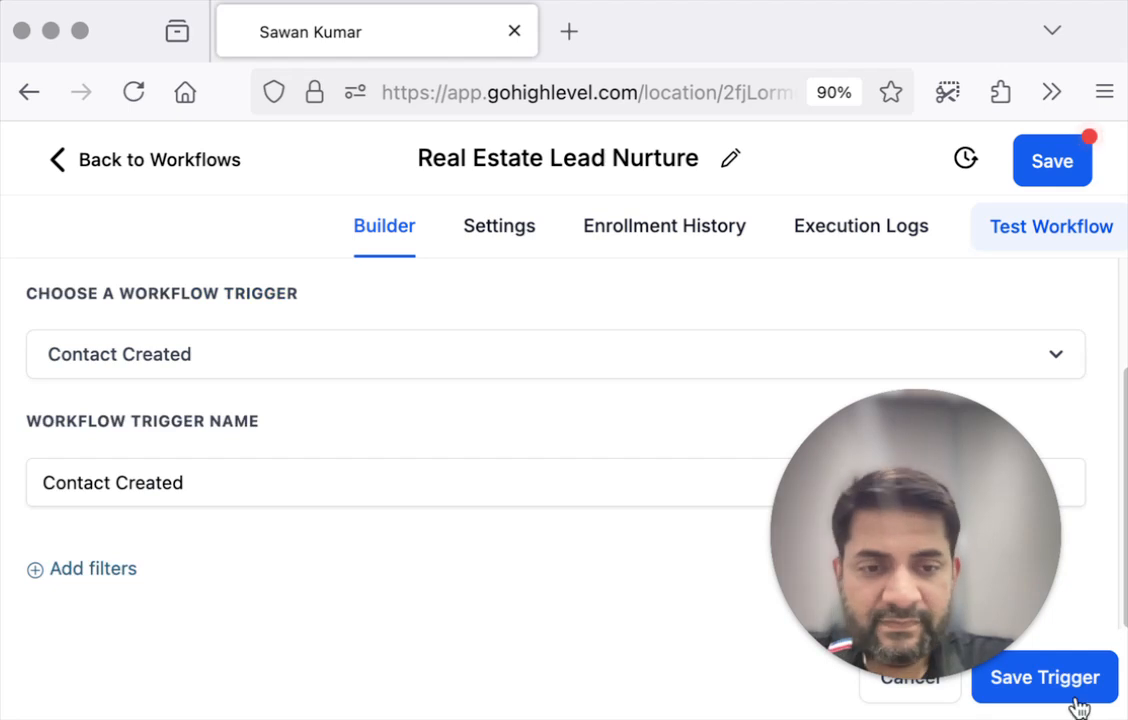
click(1076, 676)
Step: Search the workflow actions for "opp" and add a Create/Update Opportunity action after the trigger
scroll(570, 418, down, 2)
click(575, 462)
click(577, 465)
click(621, 427)
drag(621, 427, 617, 335)
click(575, 395)
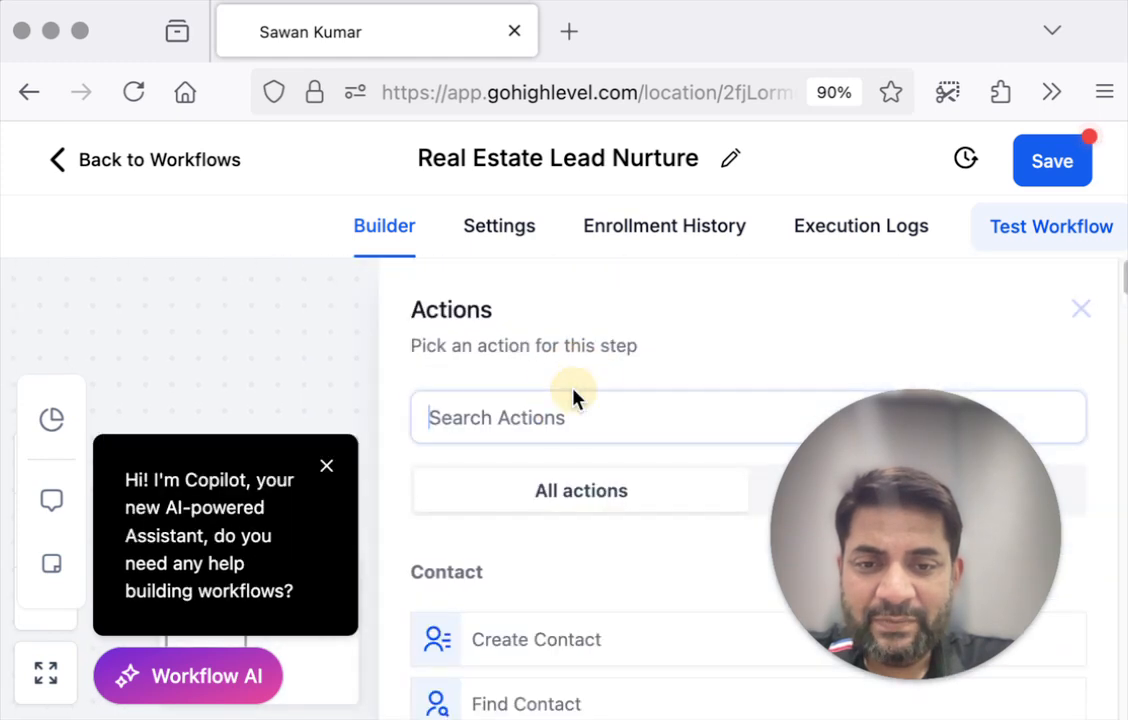
text(opp)
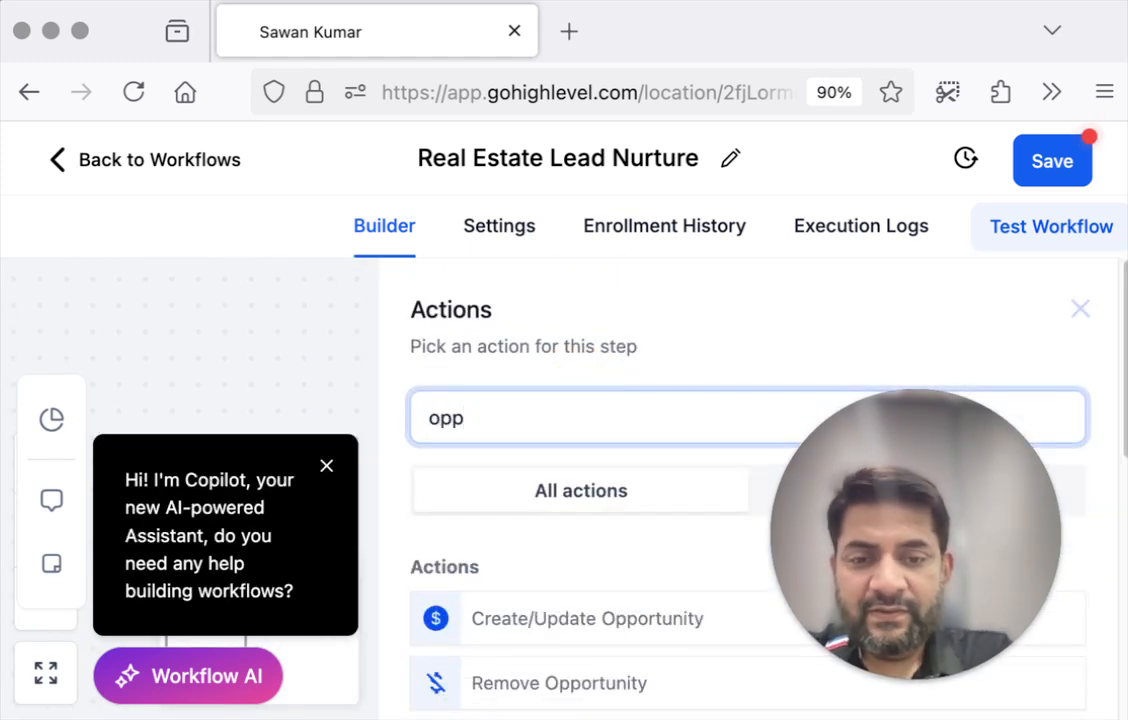
scroll(554, 519, down, 2)
click(549, 506)
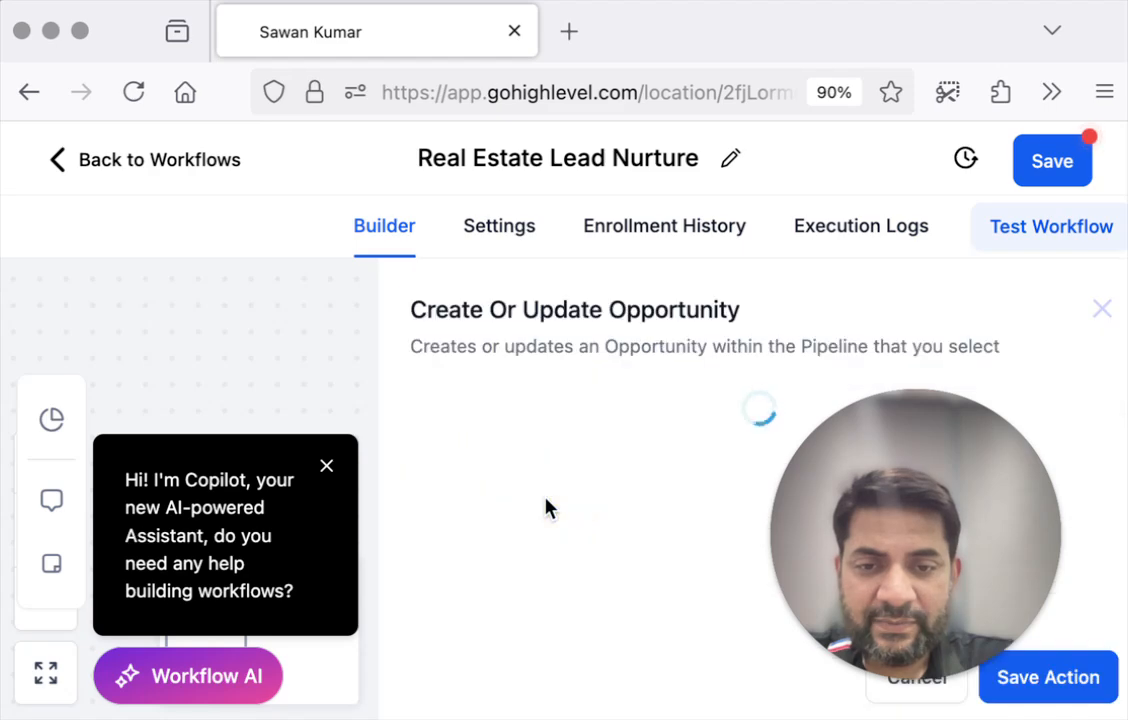
Step: Set the opportunity's pipeline to Real Estate Leads and its stage to New Lead, and save the action
scroll(545, 505, down, 5)
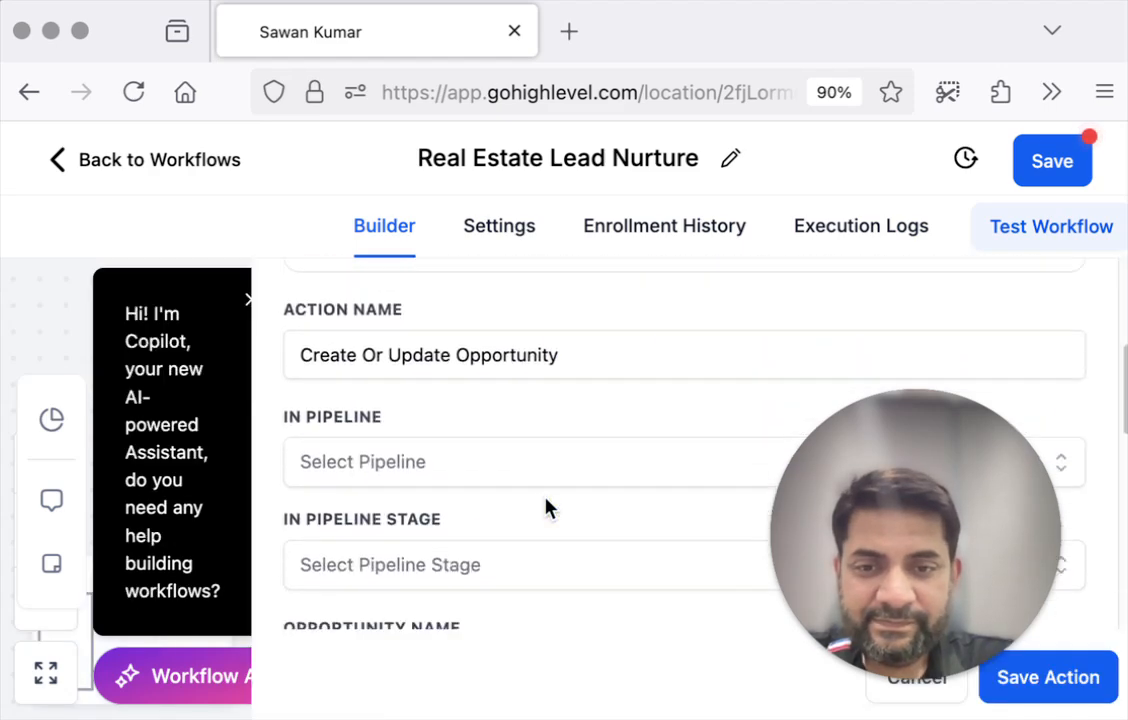
scroll(490, 420, down, 3)
click(469, 316)
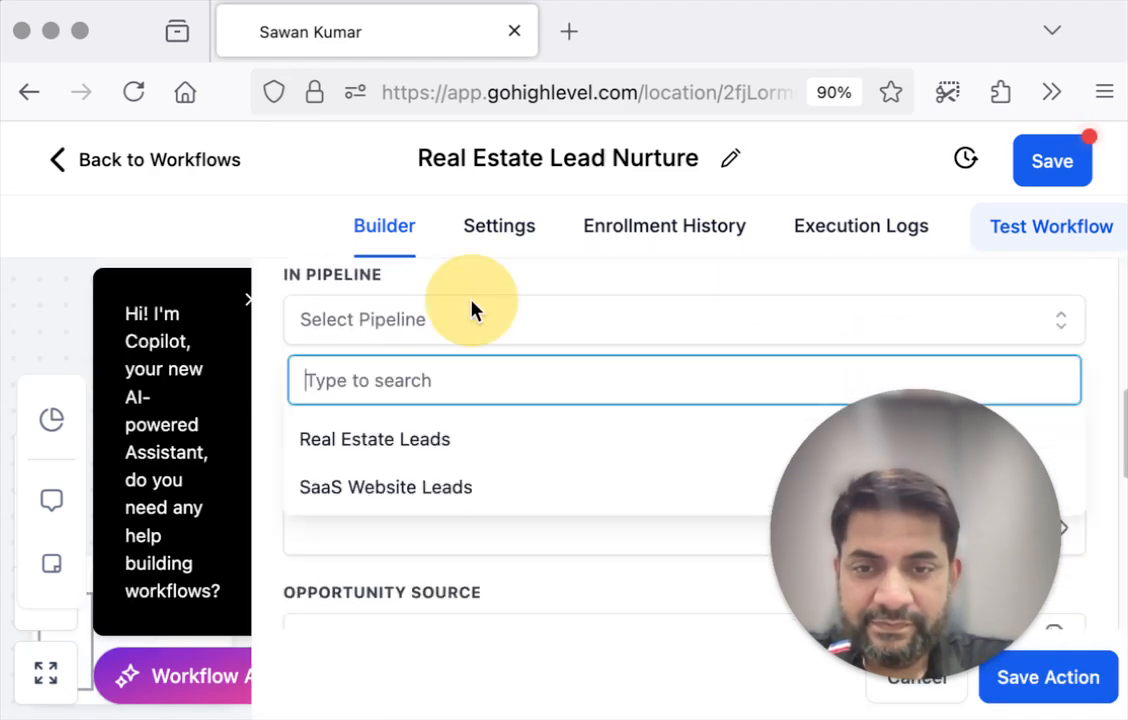
click(420, 440)
click(420, 443)
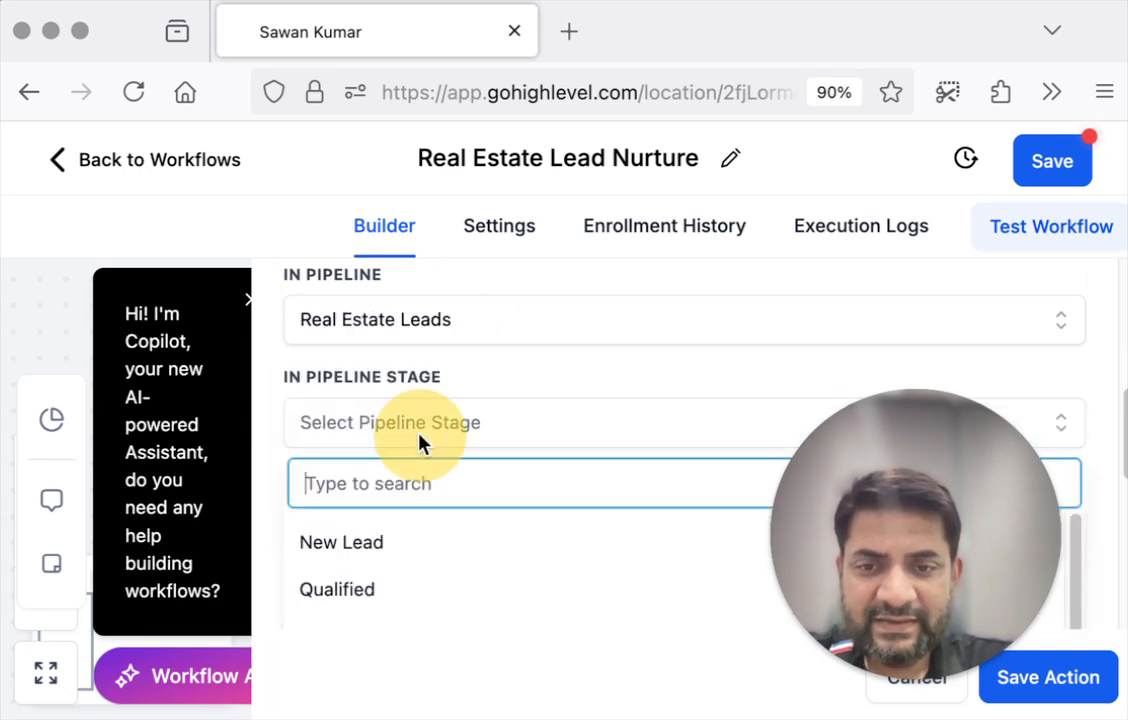
click(382, 544)
scroll(445, 480, down, 1)
scroll(445, 483, down, 1)
click(430, 388)
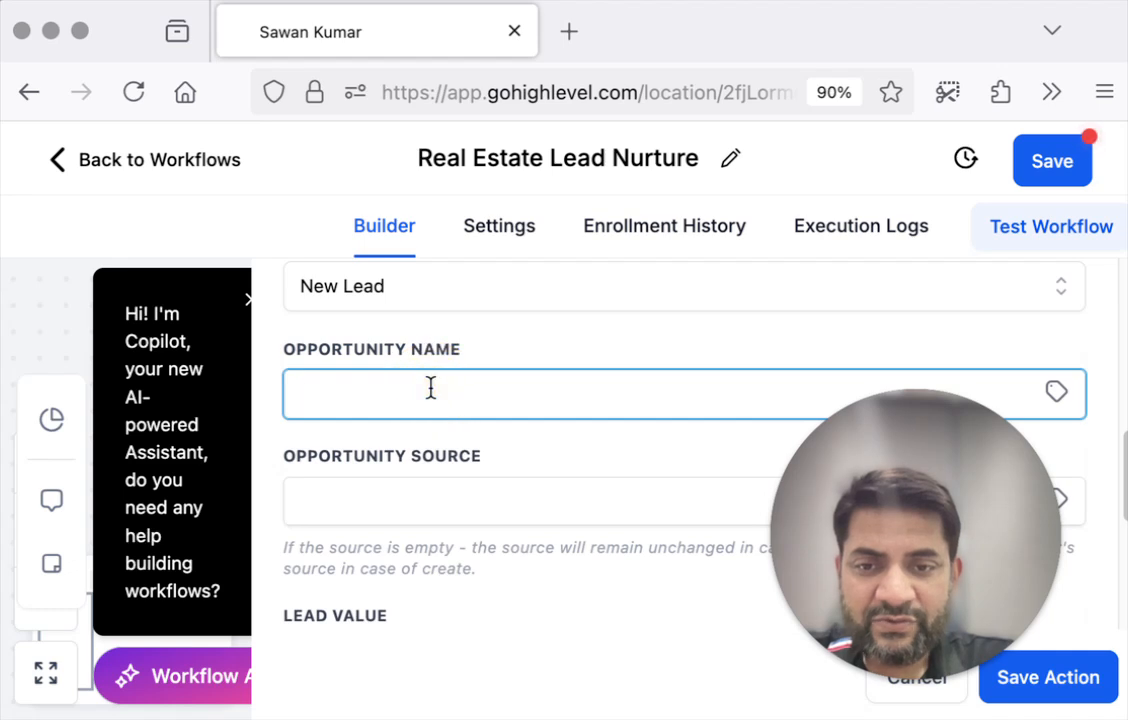
scroll(531, 448, down, 1)
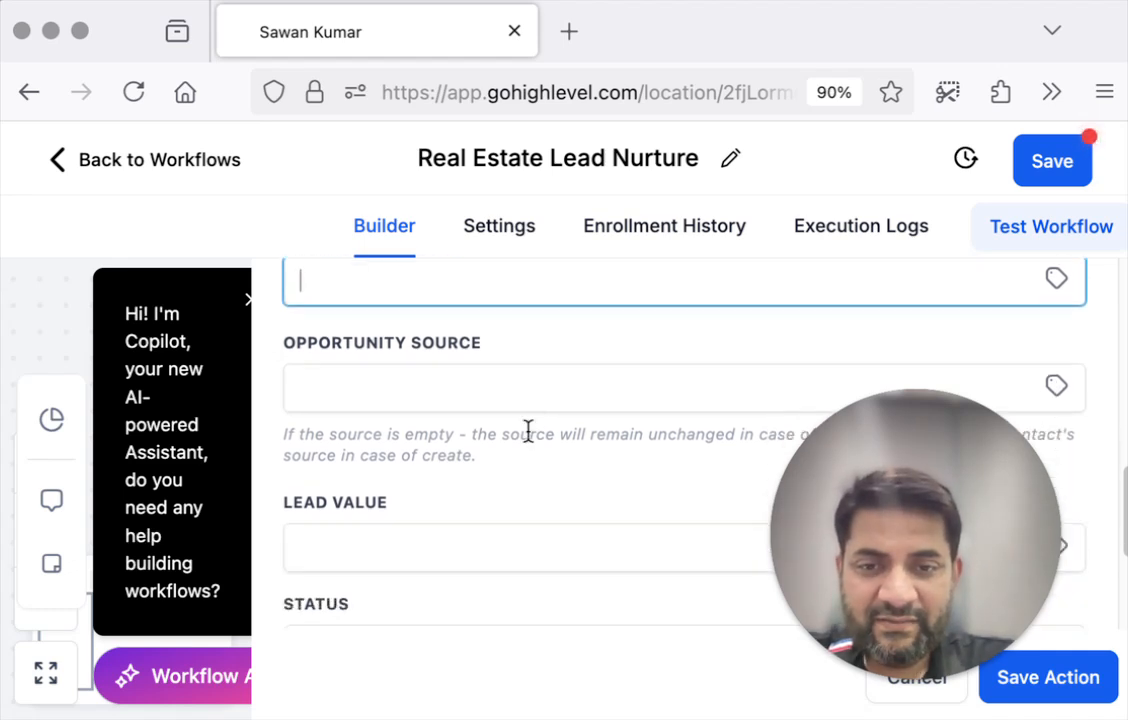
click(1083, 678)
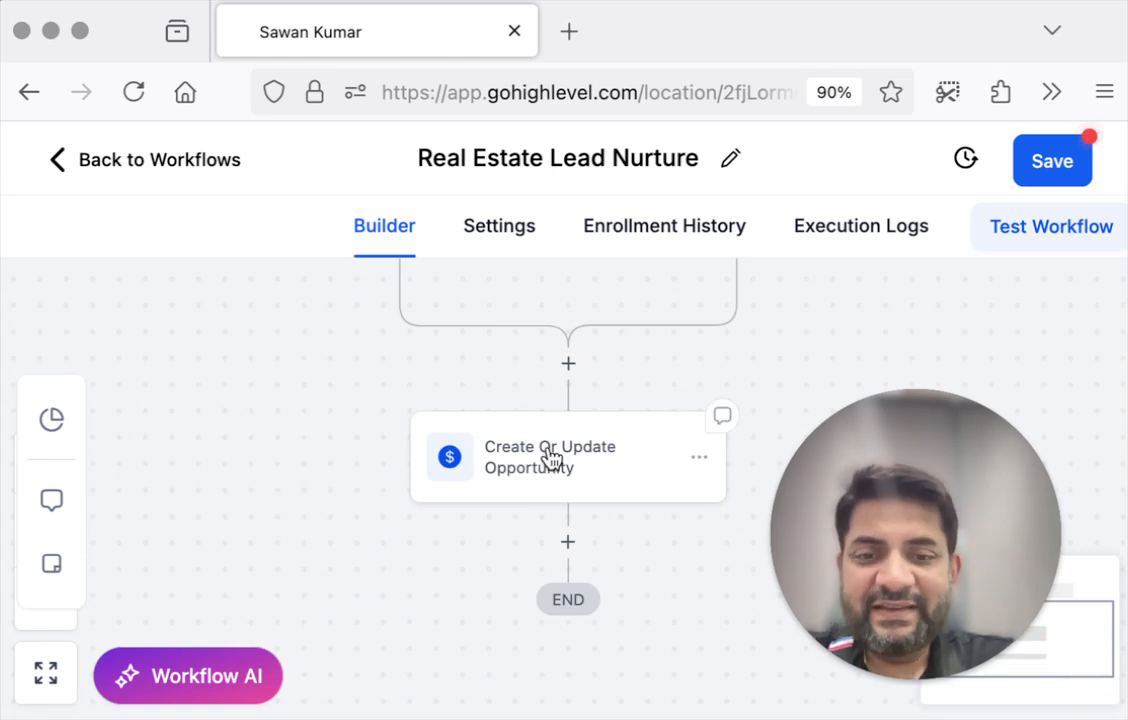
Step: Search for "sms" and "email" actions for the step after Create Or Update Opportunity
click(567, 548)
text(sms)
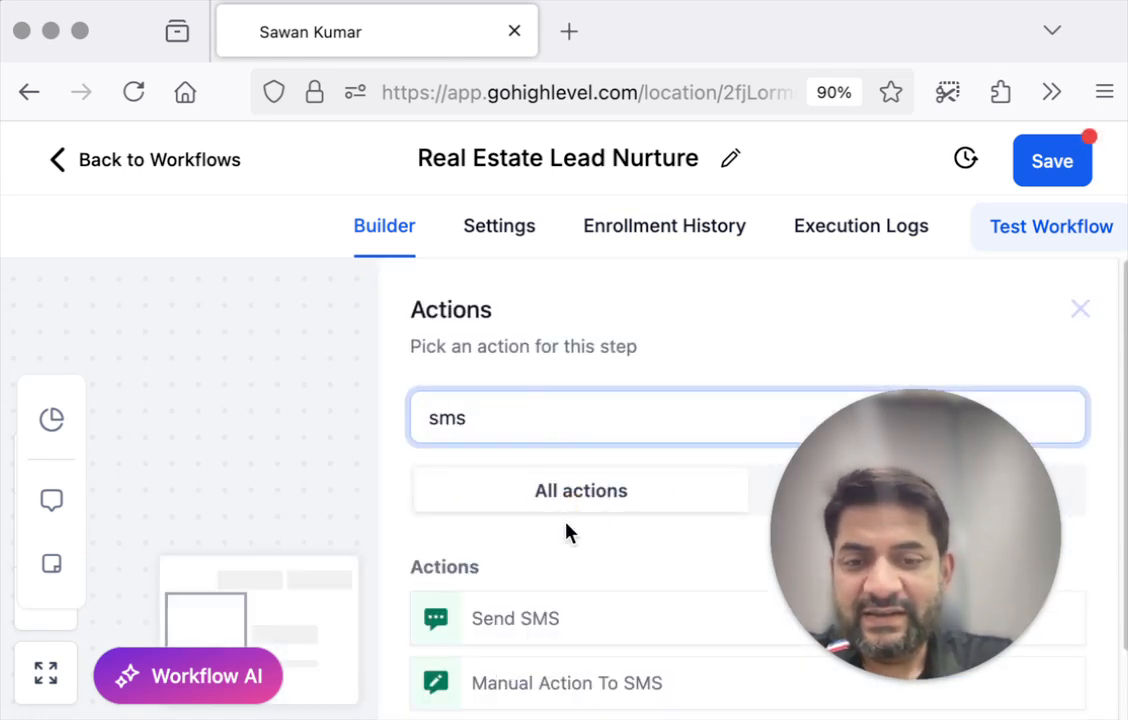
scroll(551, 566, down, 1)
double_click(447, 369)
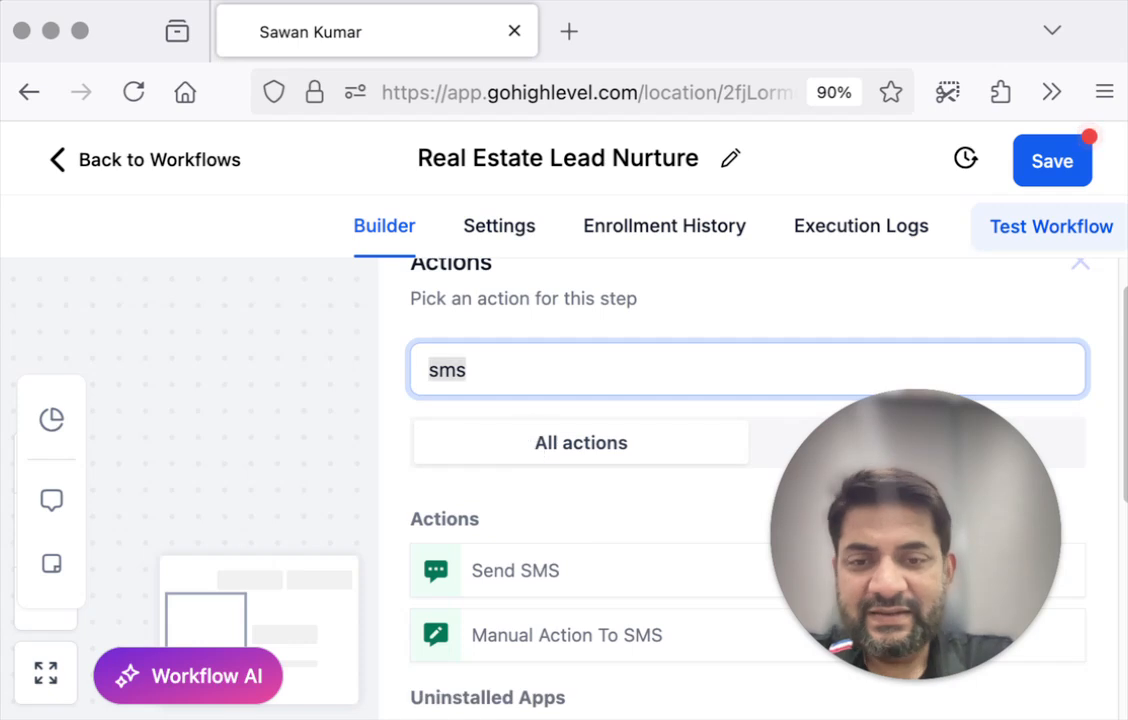
text(email)
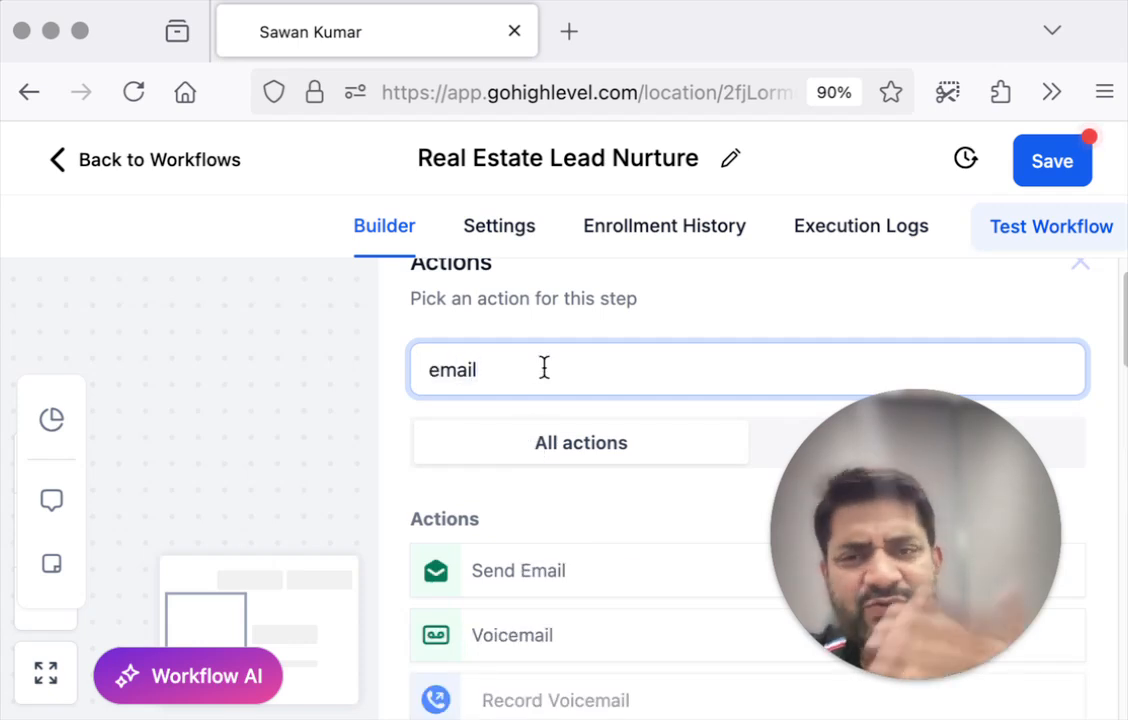
Step: Ask Workflow AI: "Help me with a workflow to nurture real estate leads"
click(305, 386)
click(201, 688)
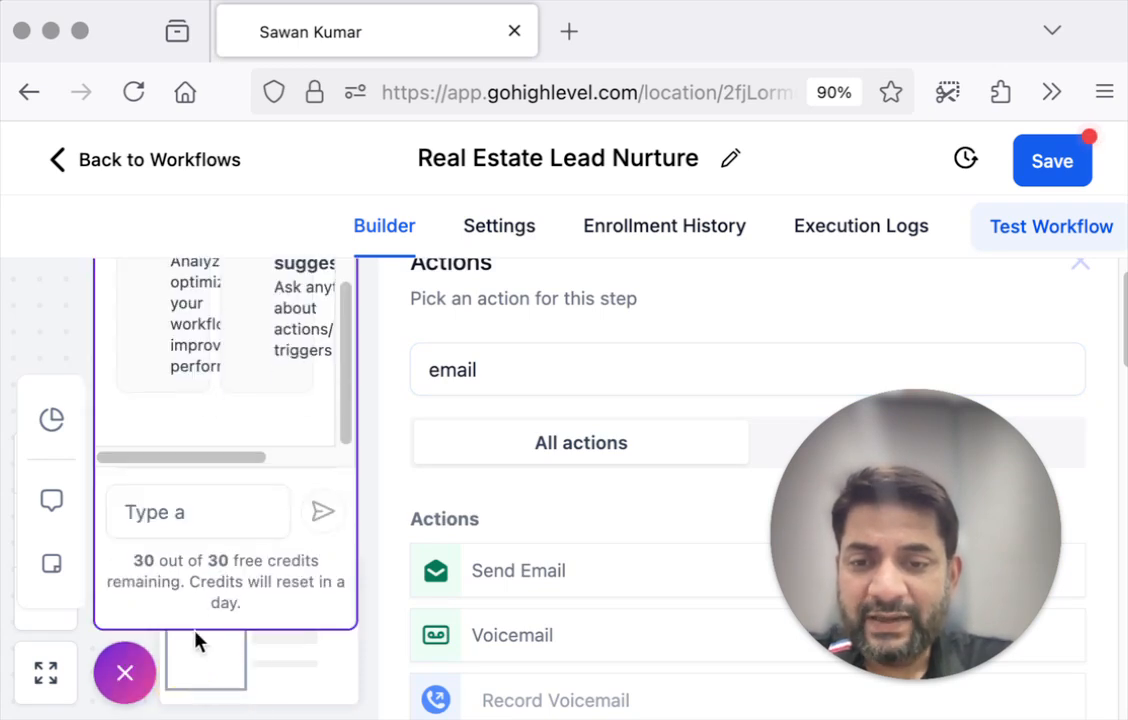
click(189, 511)
text(Hel)
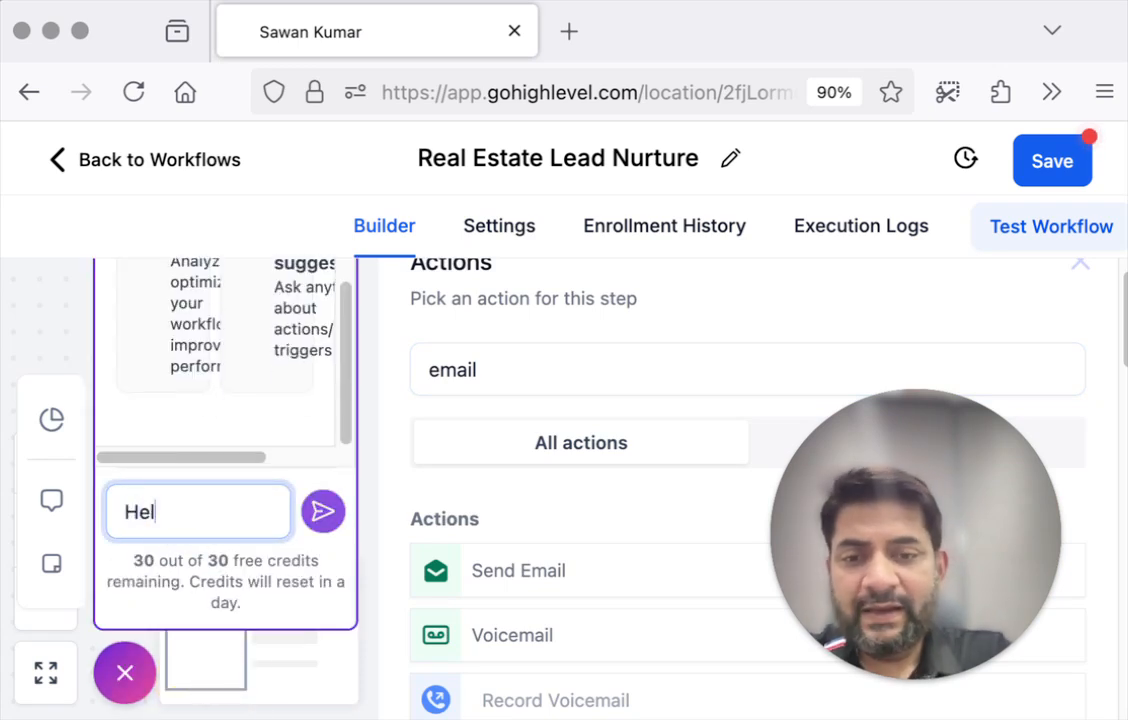
text(p me with a )
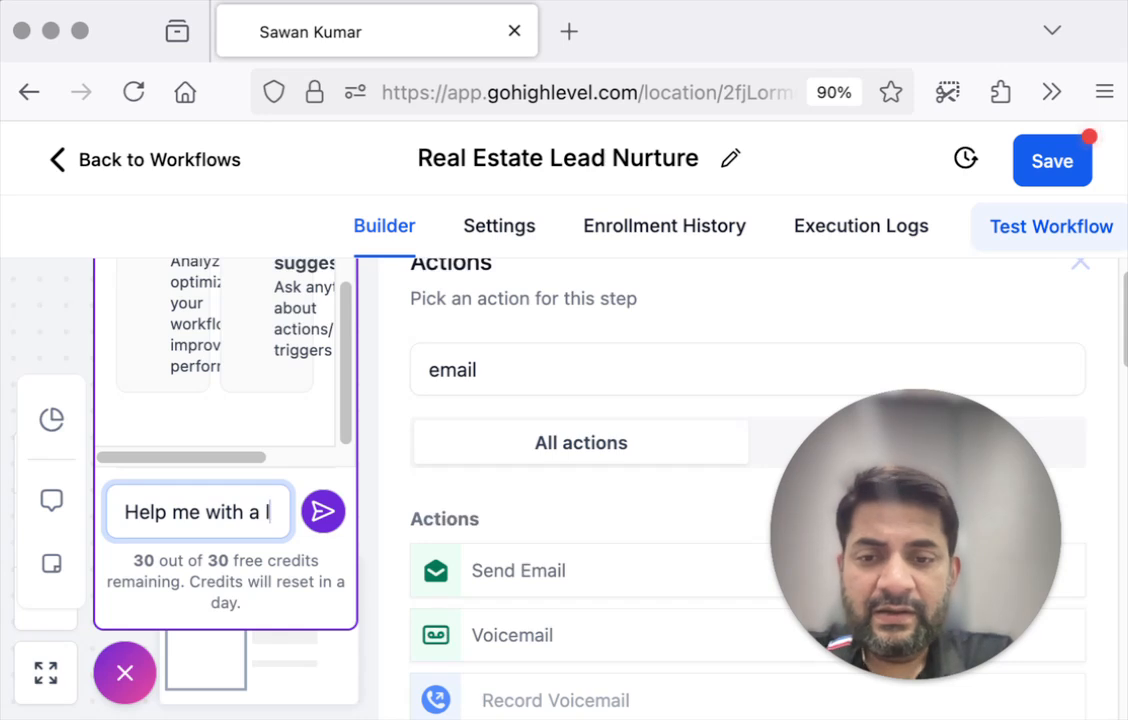
text(workflow to nurture real es)
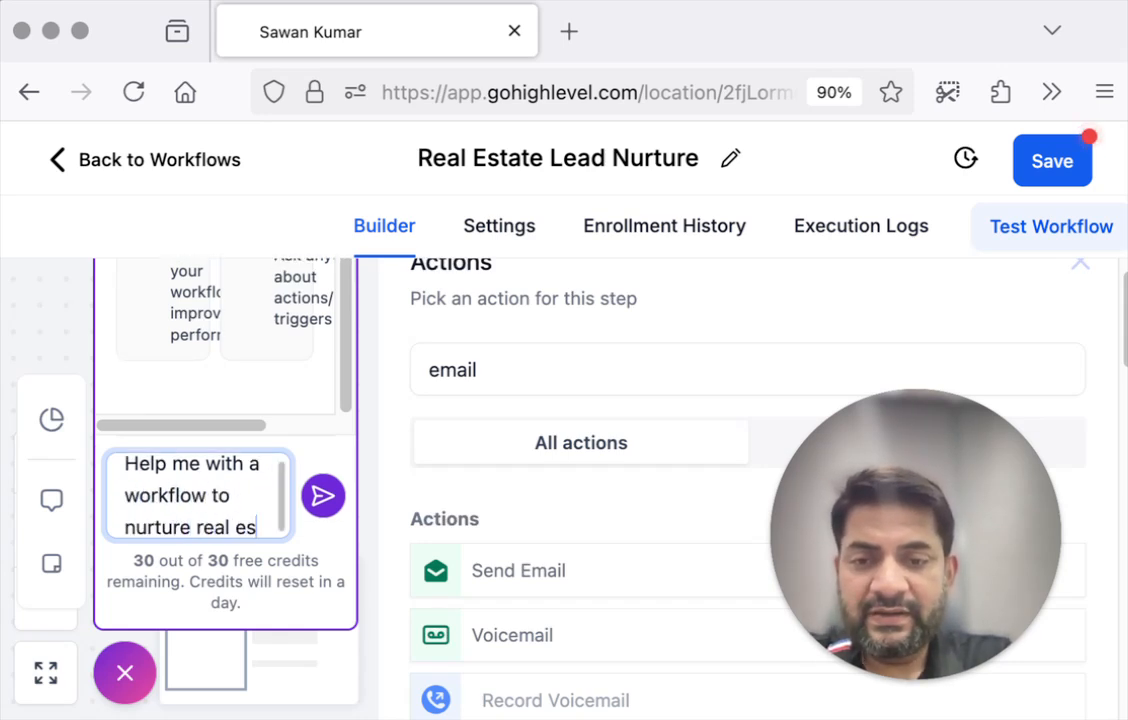
text(tate leads)
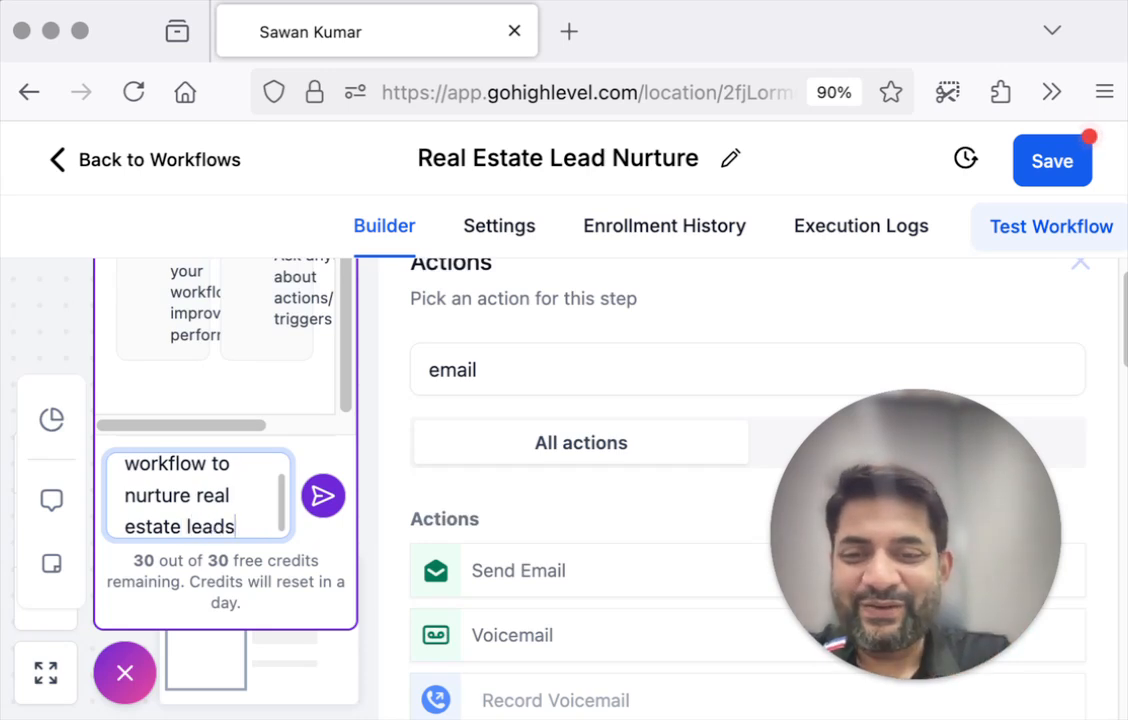
click(315, 498)
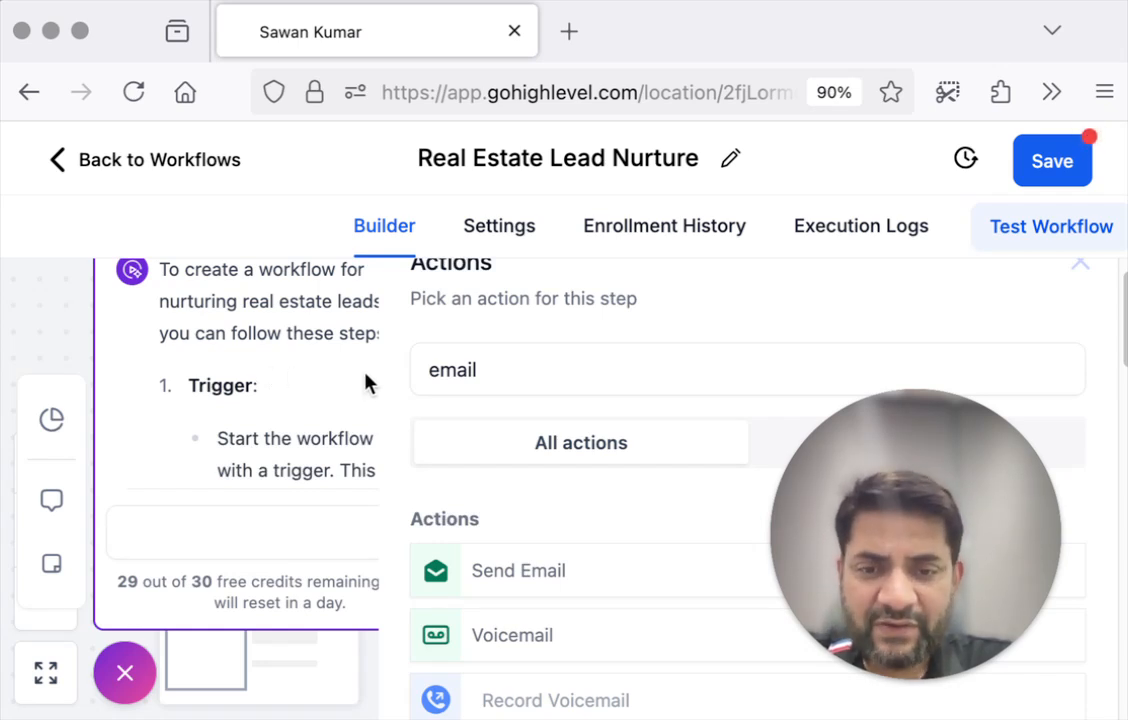
Step: Read through Workflow AI's recommended lead nurturing steps down to its suggested actions
scroll(290, 408, down, 2)
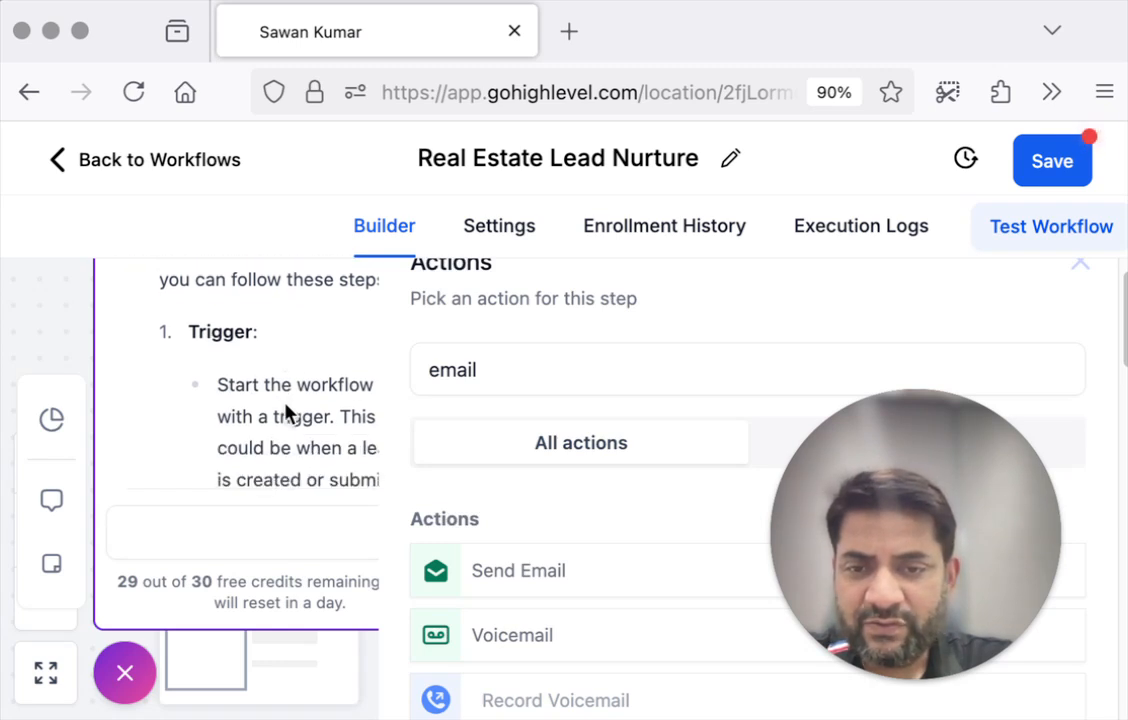
scroll(286, 410, down, 10)
scroll(286, 410, down, 5)
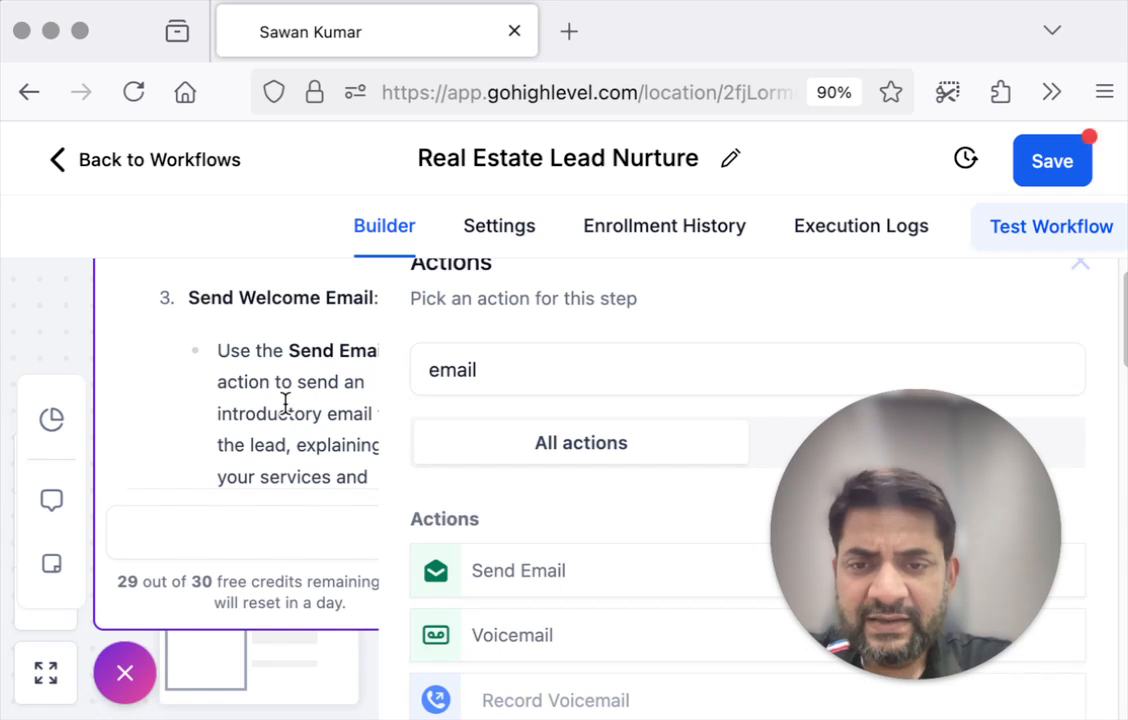
scroll(285, 403, down, 20)
scroll(285, 403, down, 18)
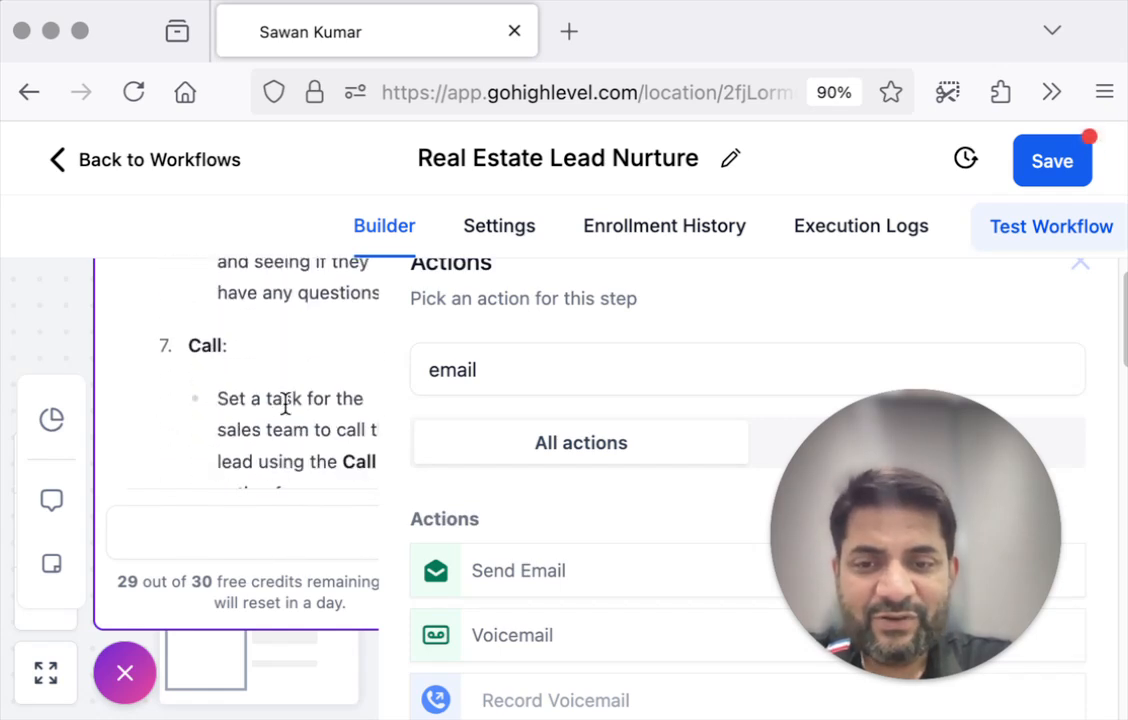
scroll(285, 403, down, 7)
scroll(285, 403, down, 18)
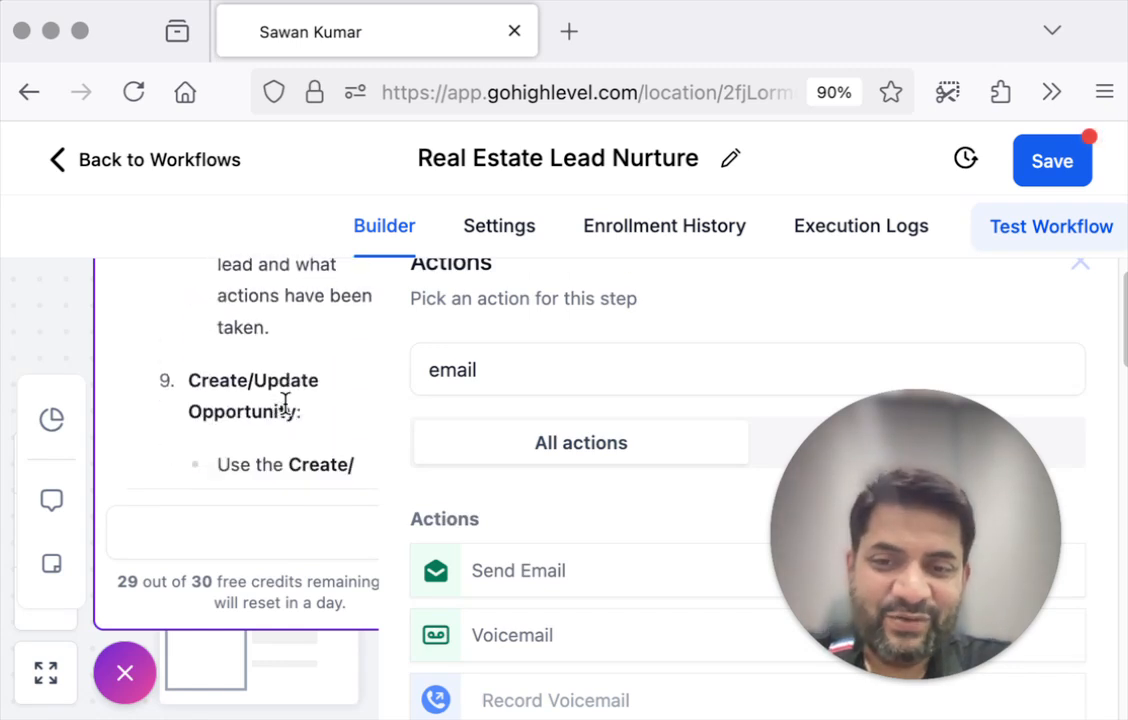
scroll(285, 403, down, 8)
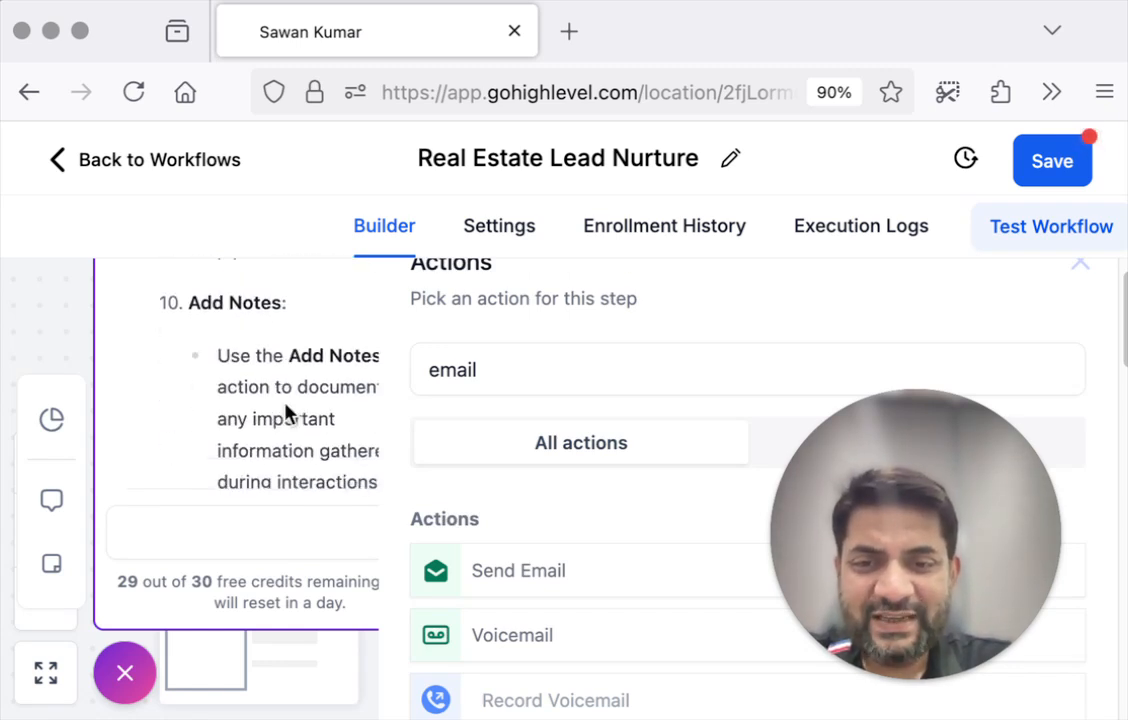
scroll(280, 398, down, 3)
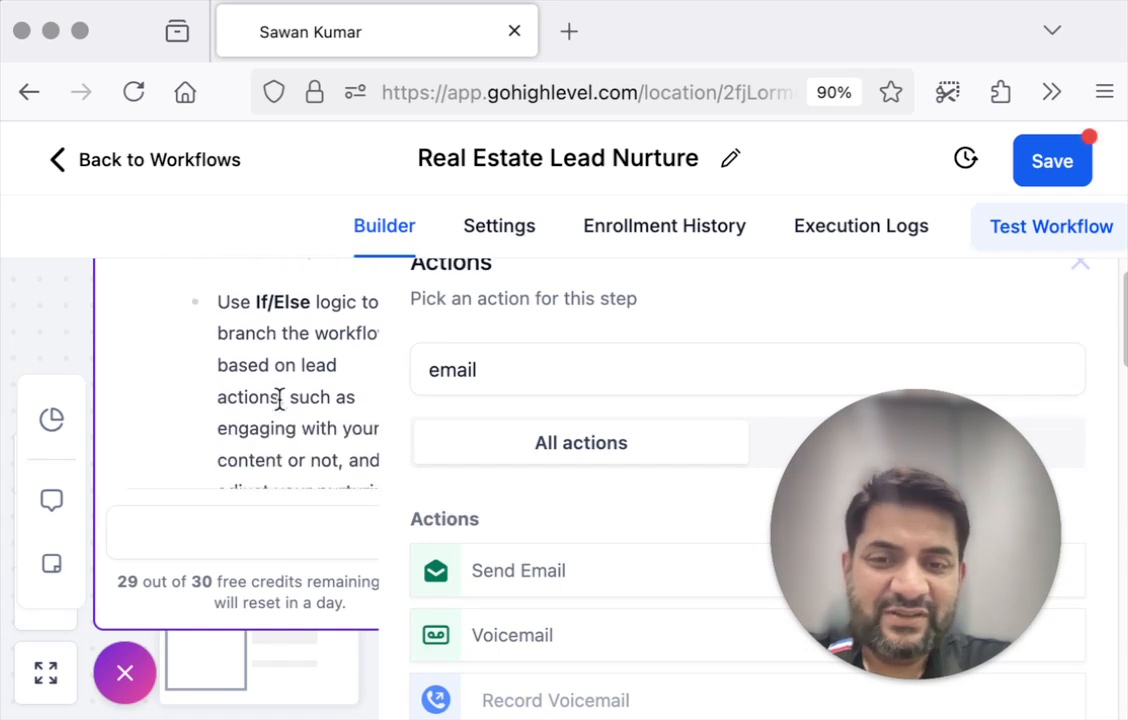
scroll(280, 398, down, 10)
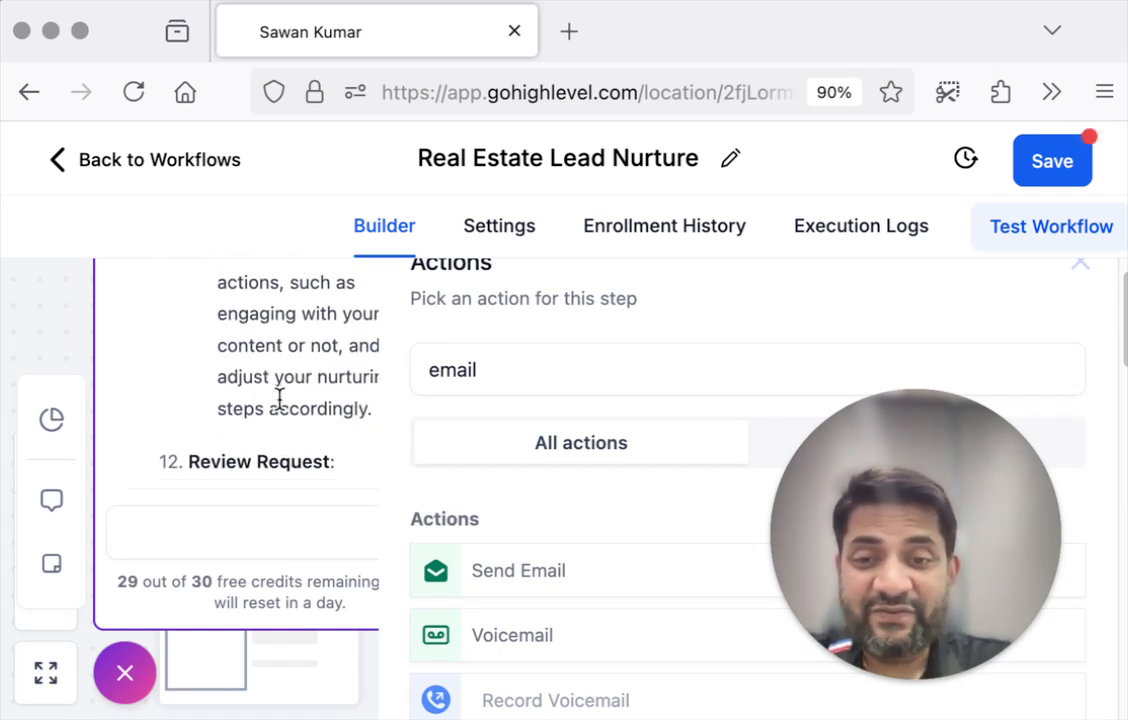
scroll(281, 402, up, 2)
scroll(260, 385, down, 6)
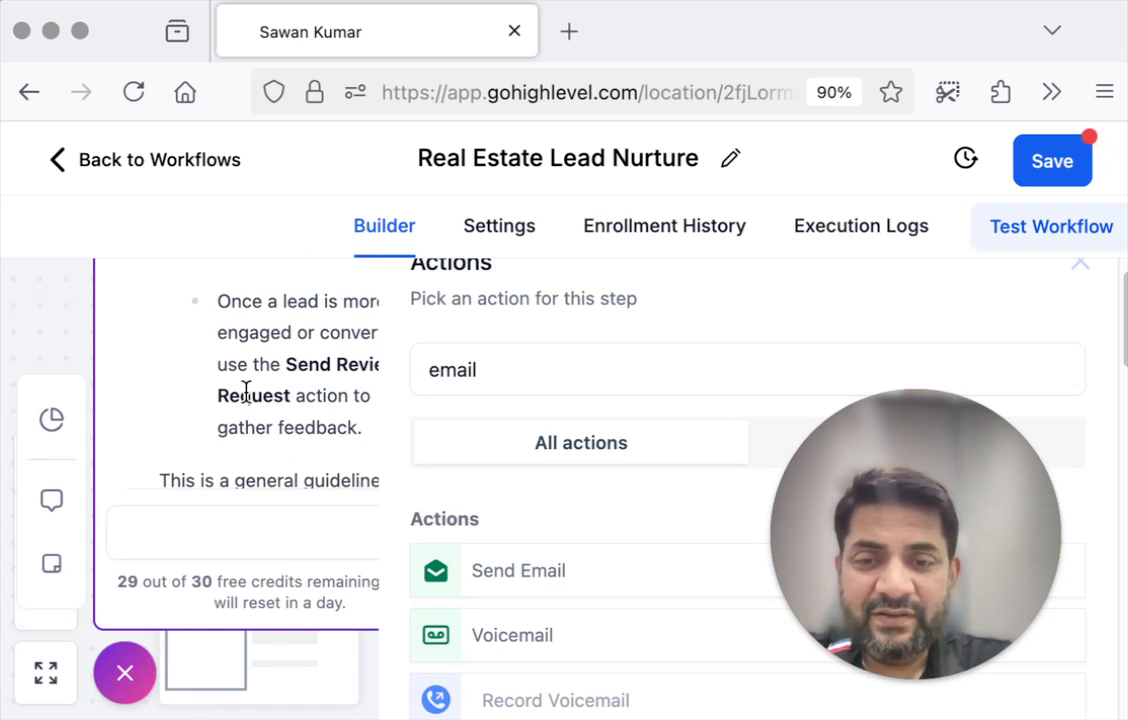
scroll(266, 408, down, 10)
scroll(289, 436, down, 5)
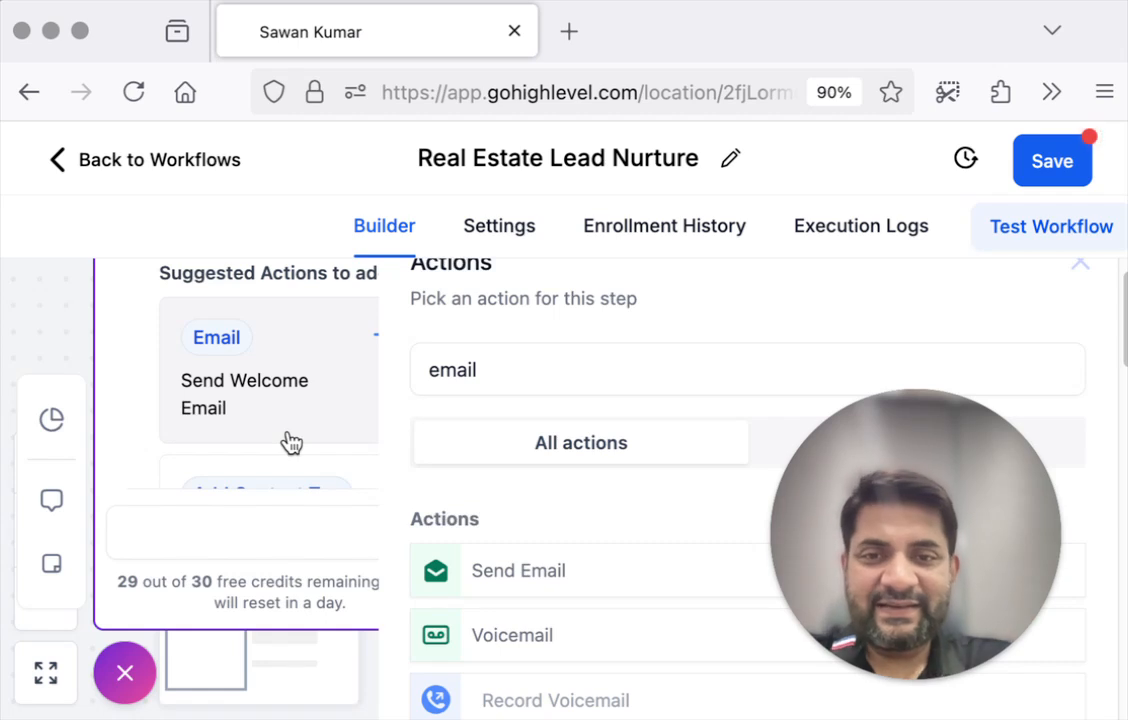